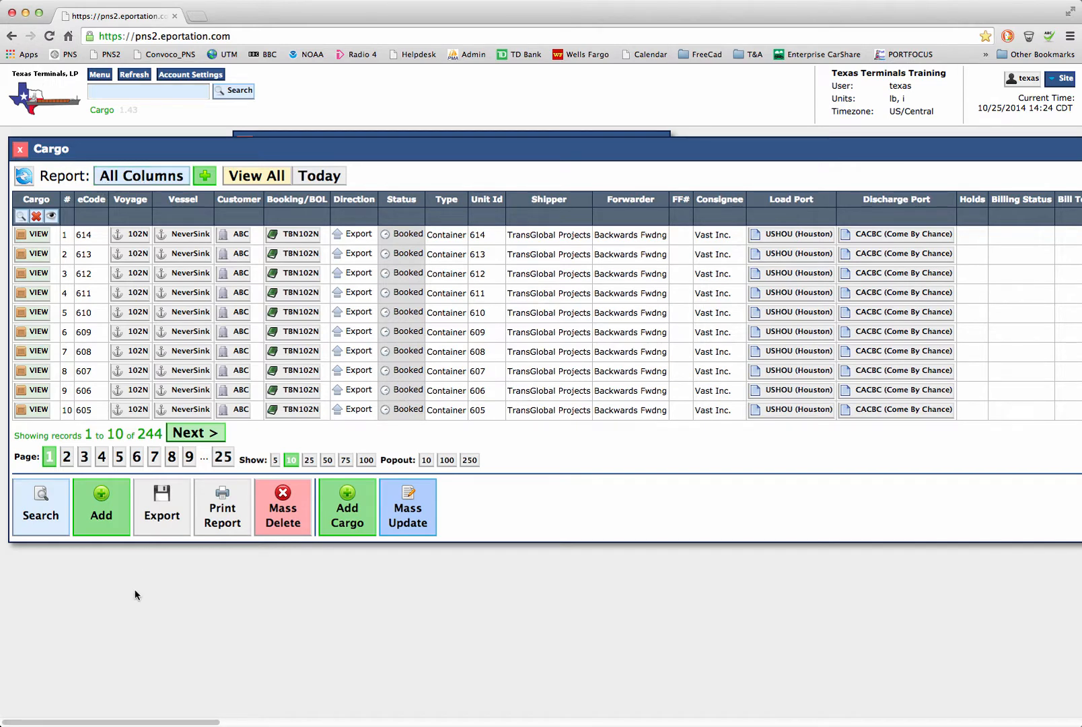
# Step: Switch the cargo list to the Breakbulk Booking List report
pyautogui.moveTo(103, 723); pyautogui.dragTo(97, 681)
pyautogui.click(148, 177)
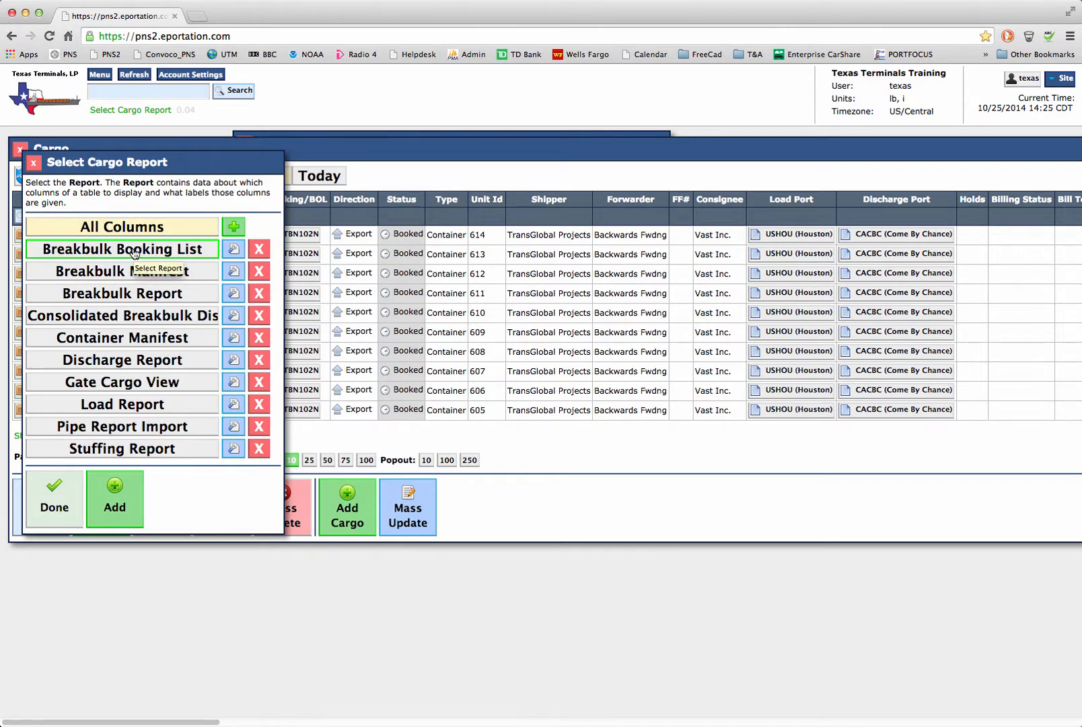
pyautogui.click(135, 253)
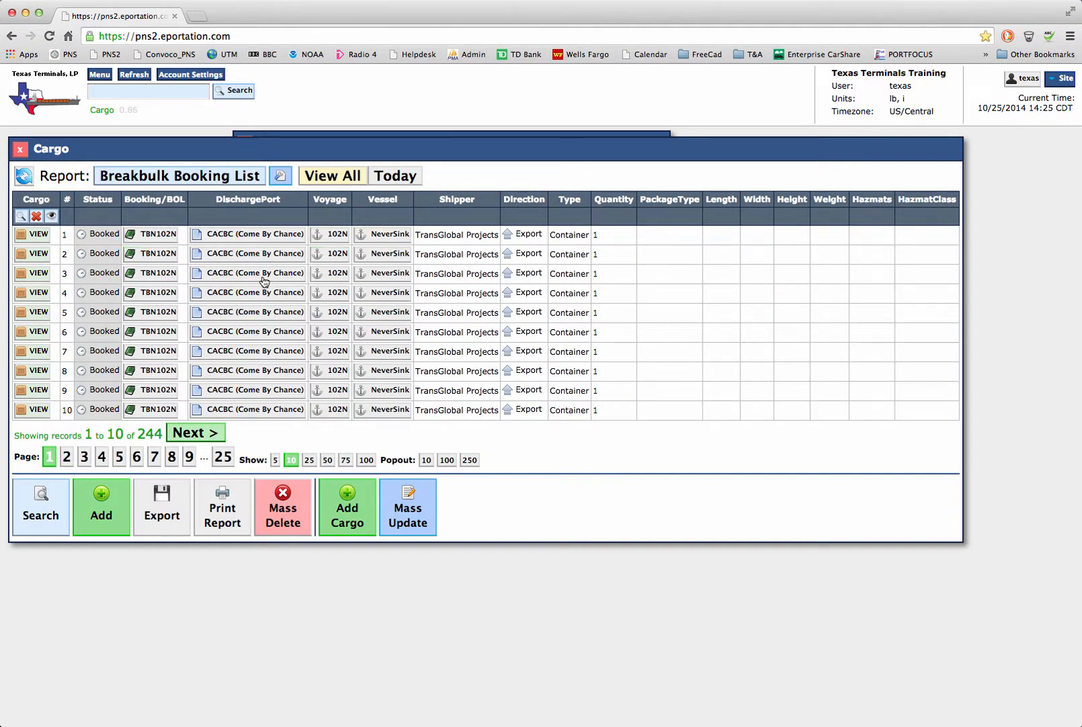
# Step: Create a new cargo report named "Short List"
pyautogui.click(181, 176)
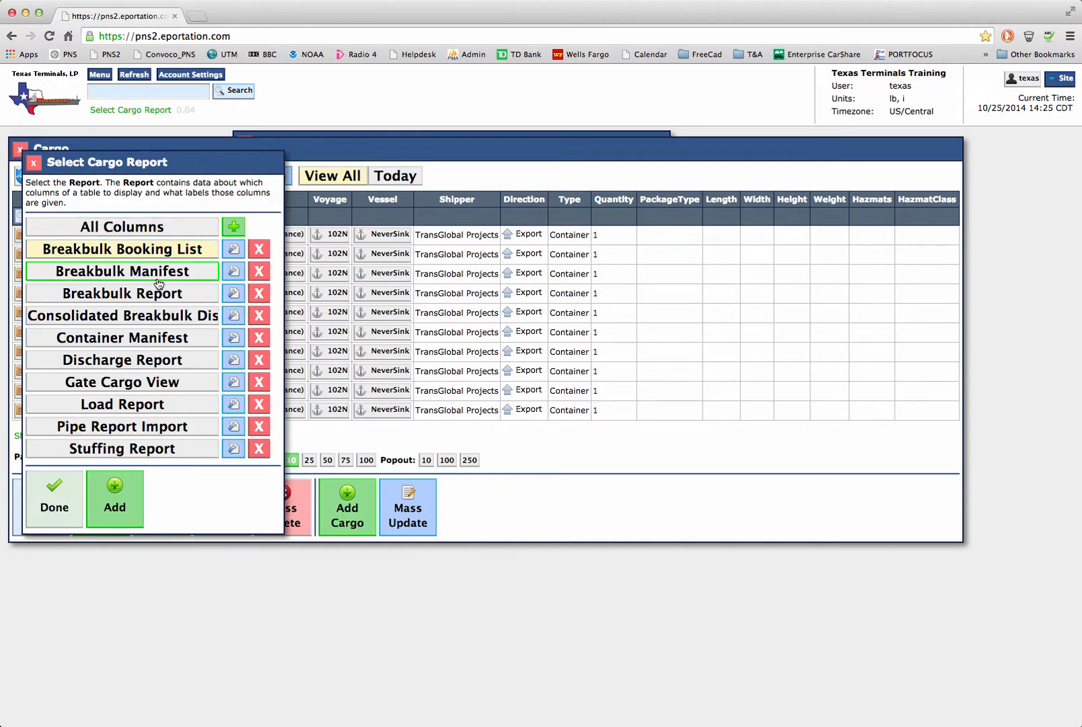
pyautogui.click(115, 496)
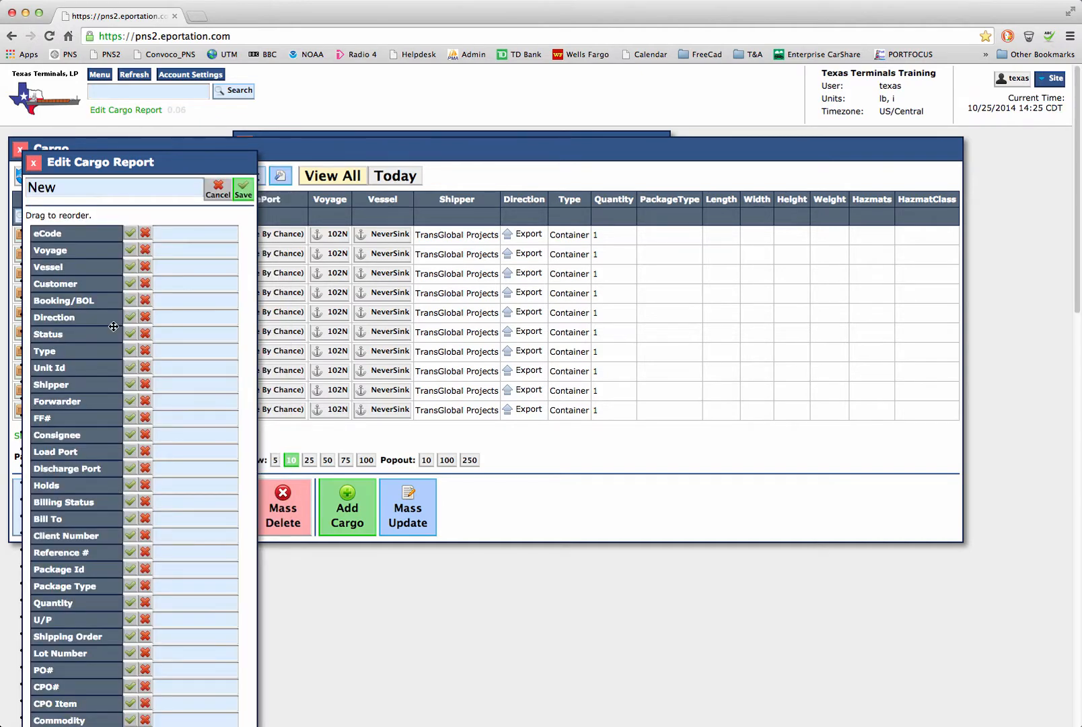
pyautogui.doubleClick(94, 192)
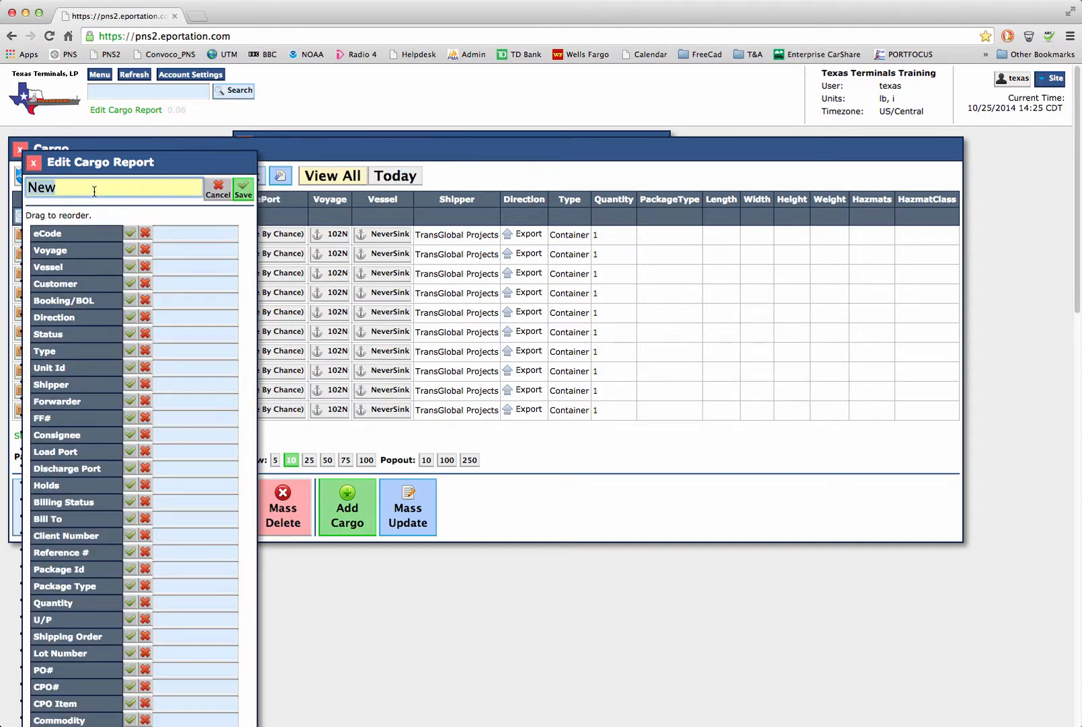
pyautogui.write('Short List')
# Step: Include the Voyage, Vessel, Customer, Booking/BOL, Status, Type, Shipper and Discharge Port columns in the Short List report
pyautogui.click(131, 251)
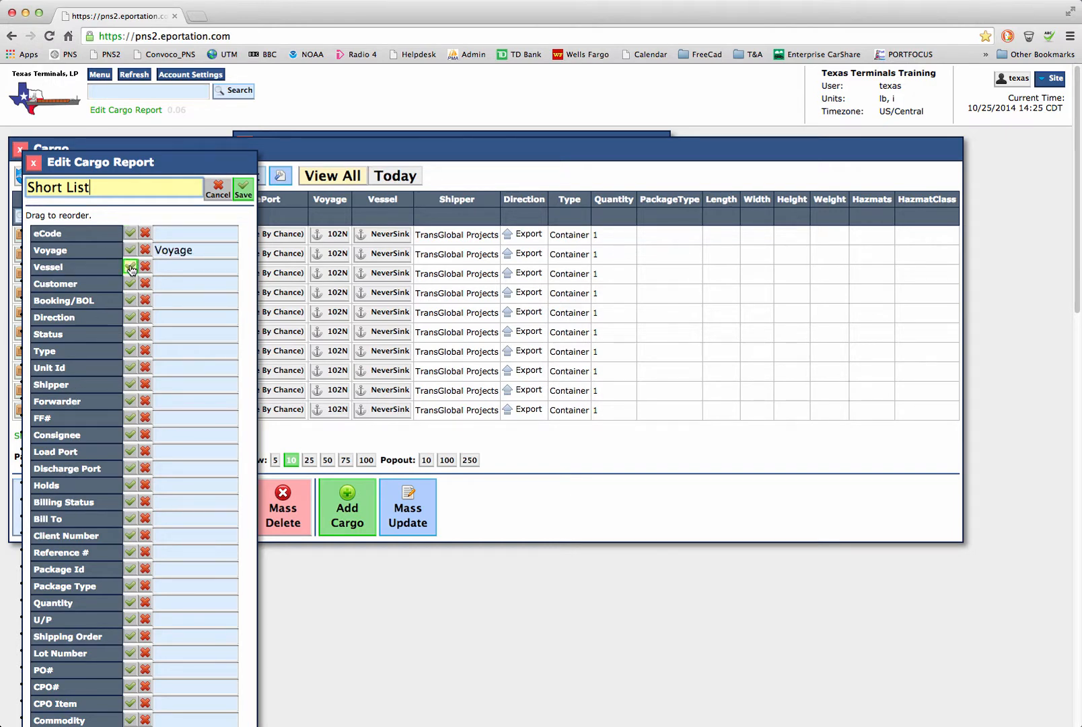
pyautogui.click(131, 268)
pyautogui.click(130, 286)
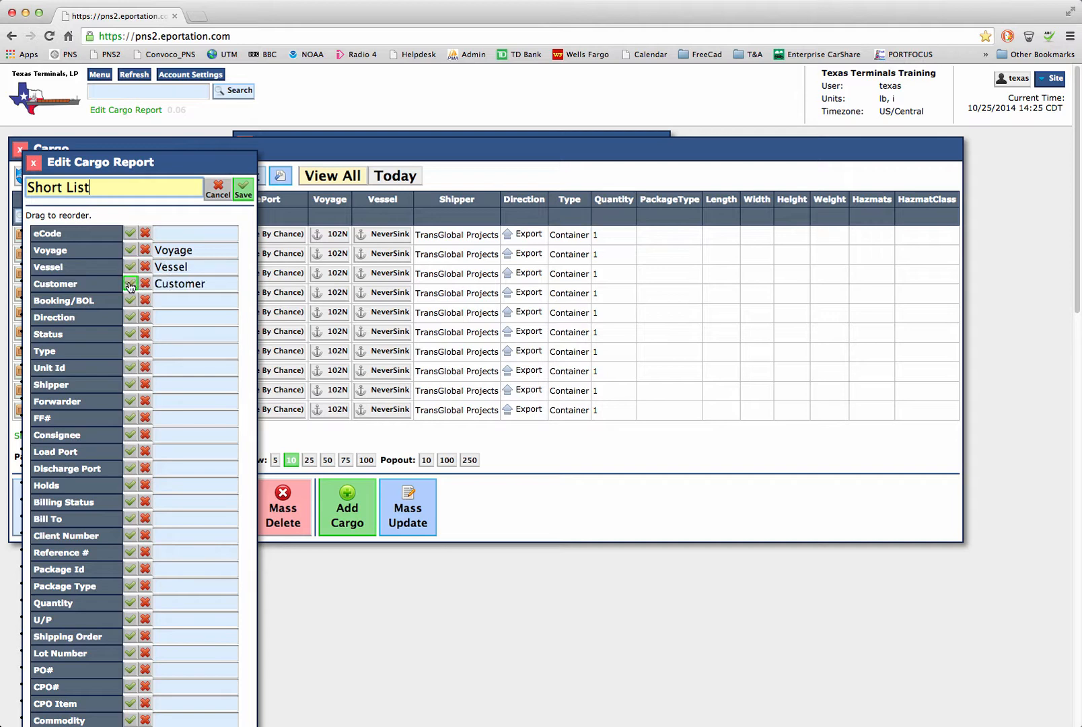
pyautogui.click(131, 301)
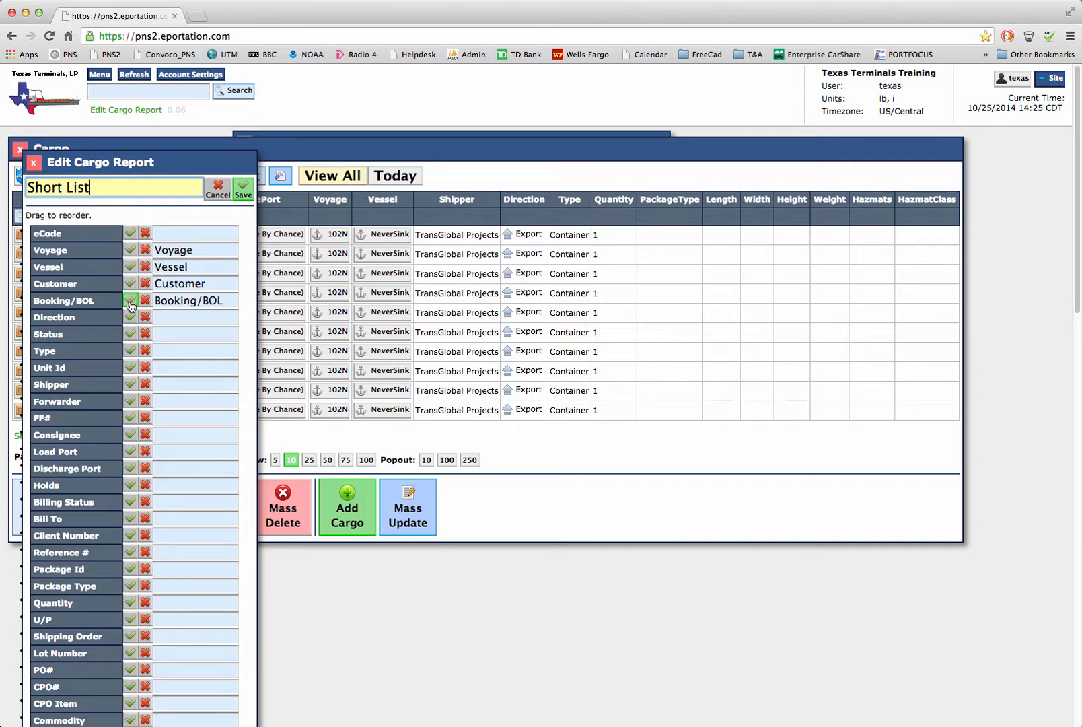
pyautogui.click(130, 334)
pyautogui.click(130, 352)
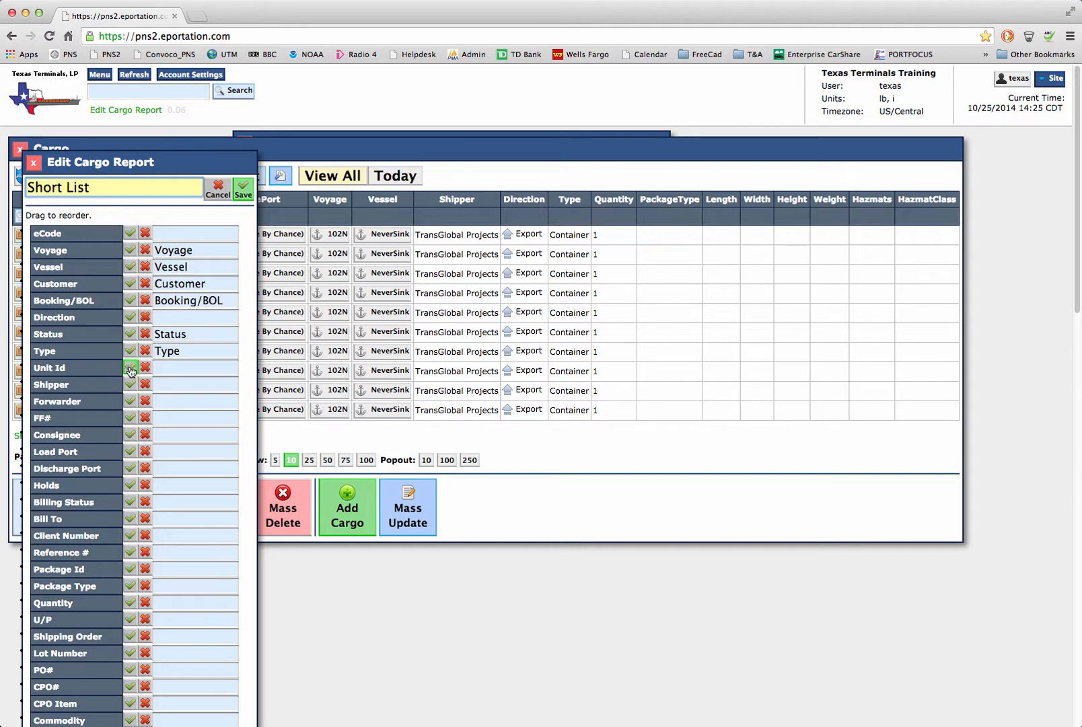
pyautogui.click(131, 384)
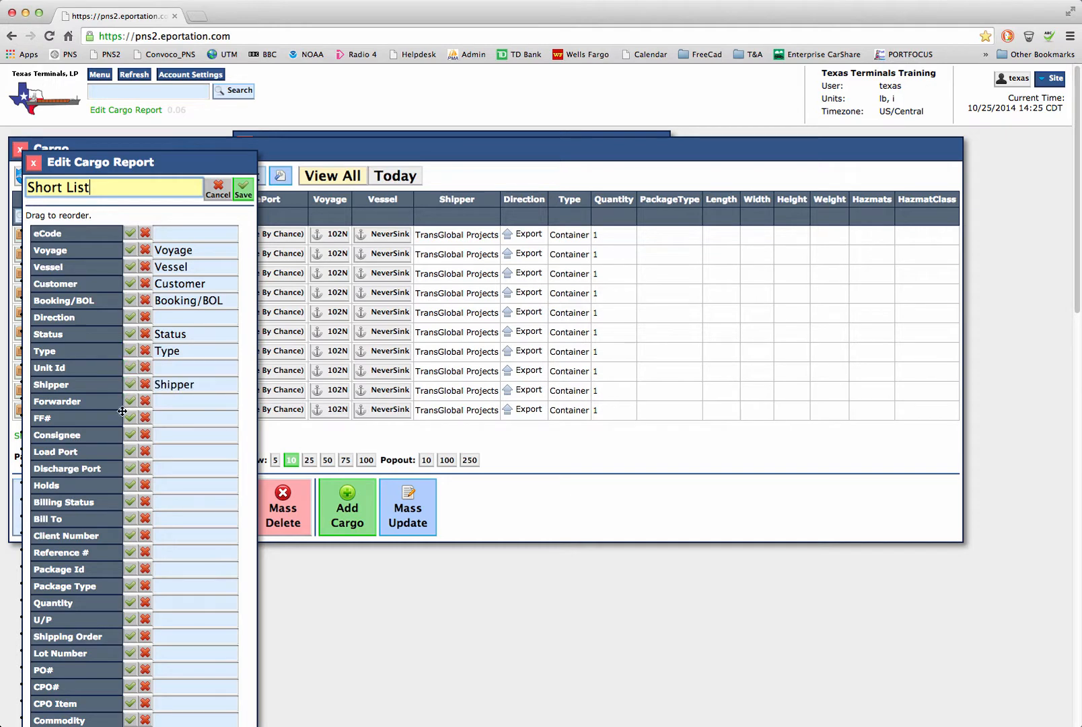
pyautogui.click(132, 467)
# Step: Include the Package Id, Package Type and Quantity columns in the Short List report
pyautogui.scroll(-2, 129, 468)
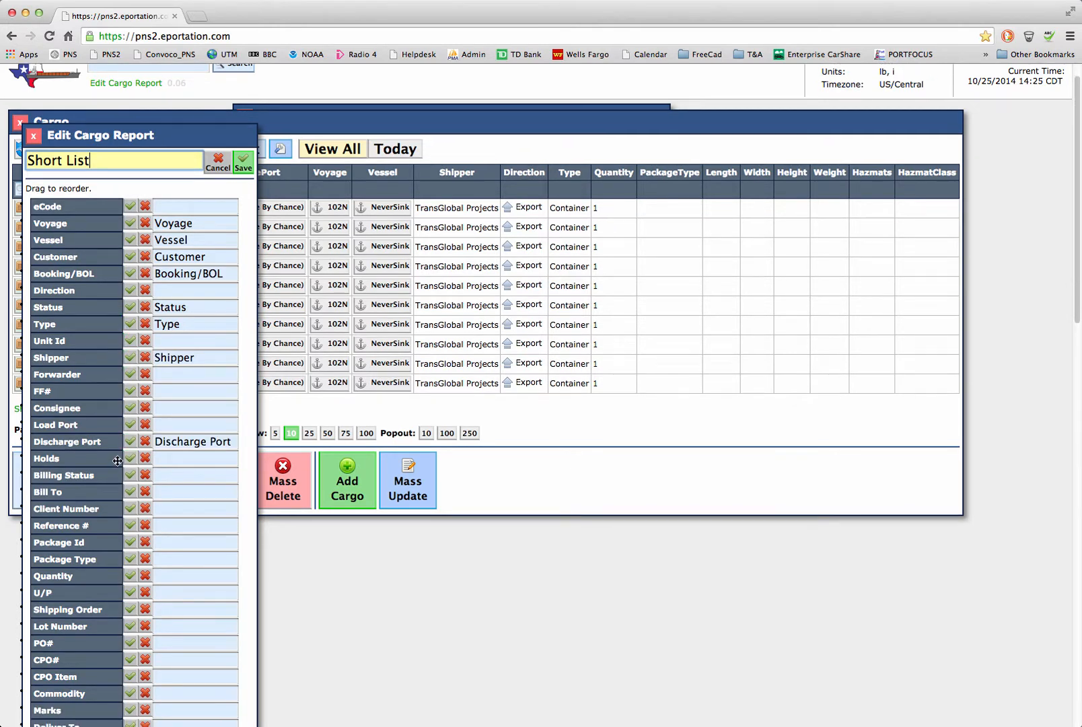
pyautogui.scroll(-2, 116, 471)
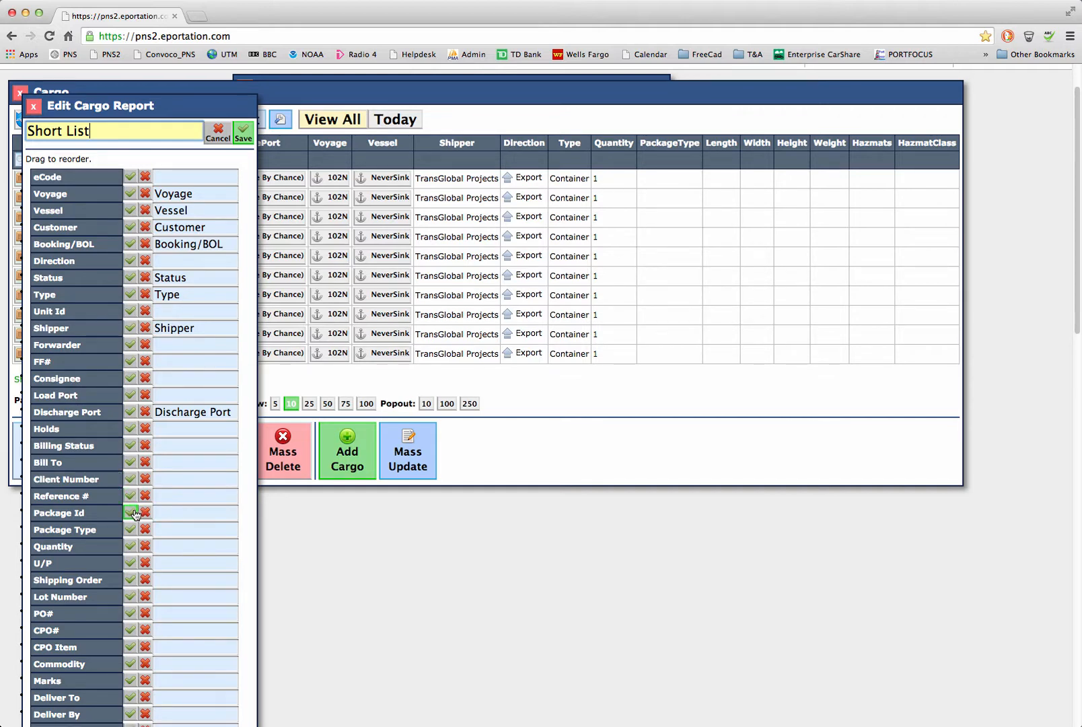
pyautogui.click(130, 512)
pyautogui.click(131, 530)
pyautogui.scroll(-4, 107, 458)
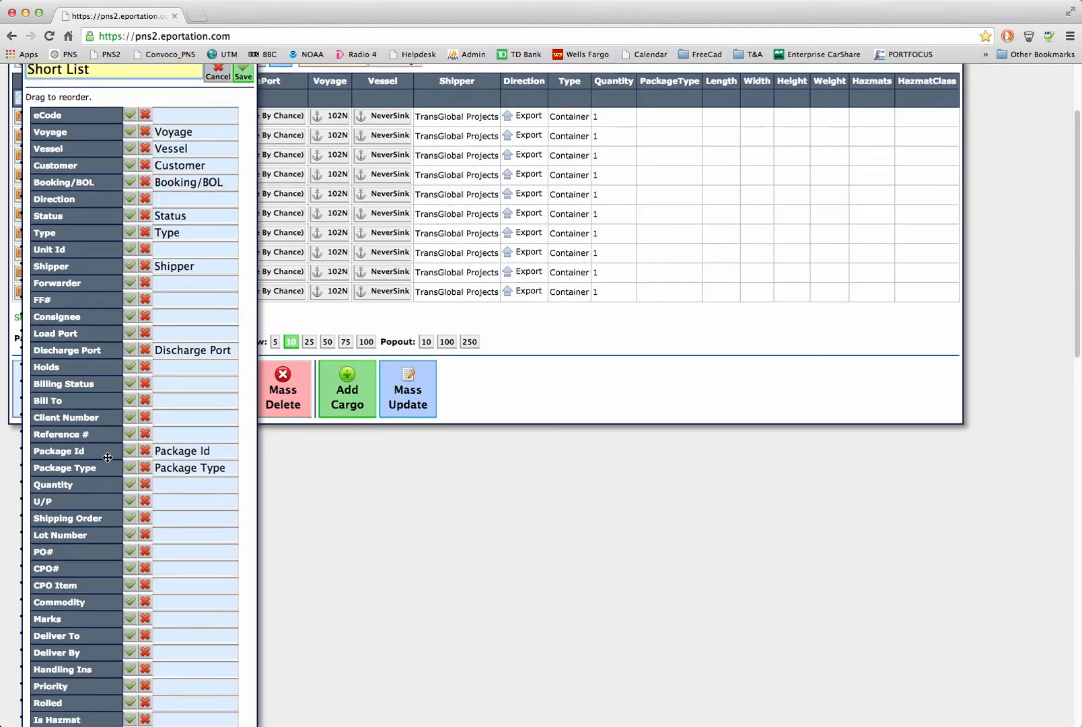
pyautogui.scroll(-2, 107, 458)
pyautogui.click(130, 473)
# Step: Include the Length, Width, Height, Weight and Gross Weight columns, and save the Short List report
pyautogui.scroll(-5, 107, 440)
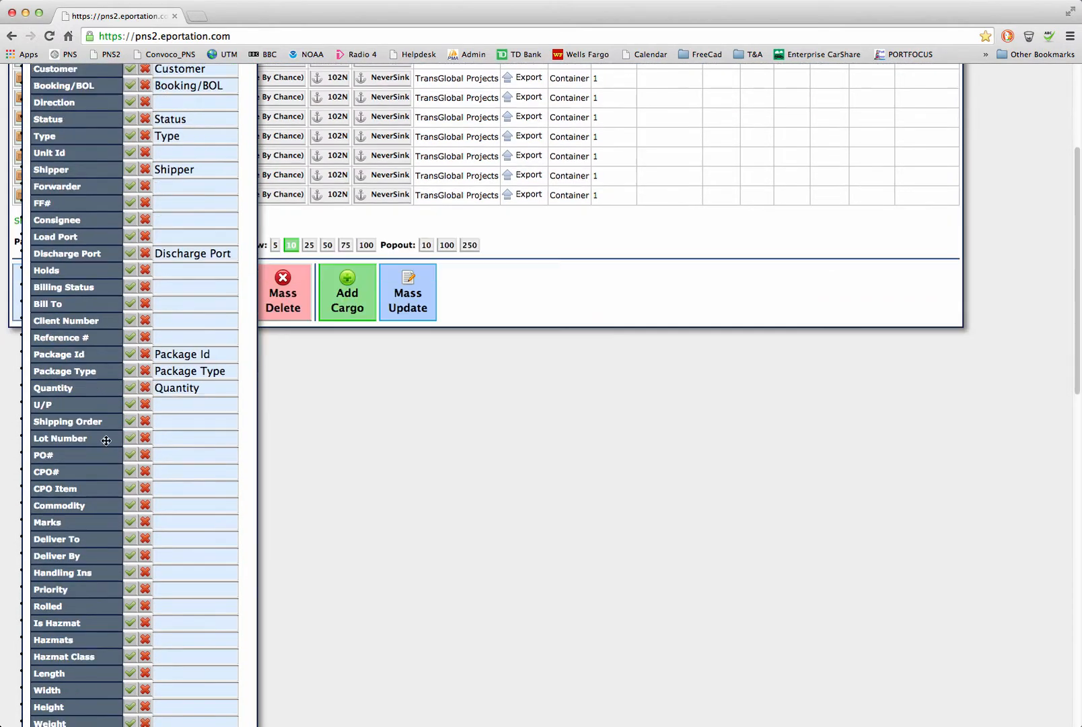
pyautogui.scroll(-12, 106, 440)
pyautogui.click(130, 490)
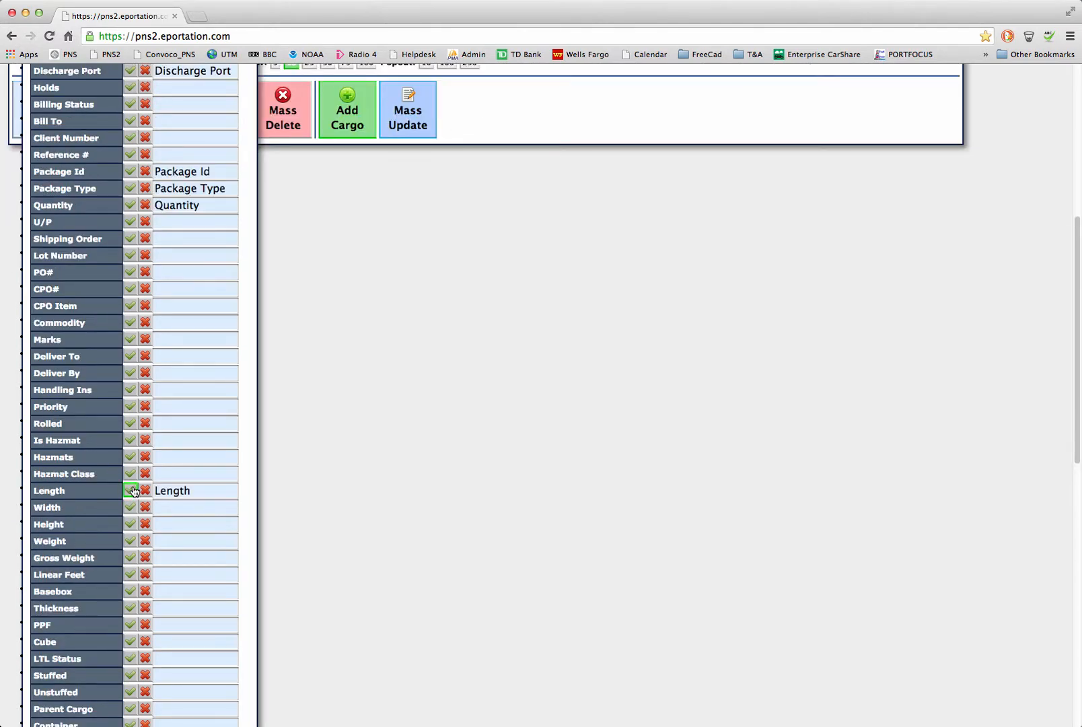
pyautogui.click(131, 507)
pyautogui.click(131, 524)
pyautogui.click(130, 541)
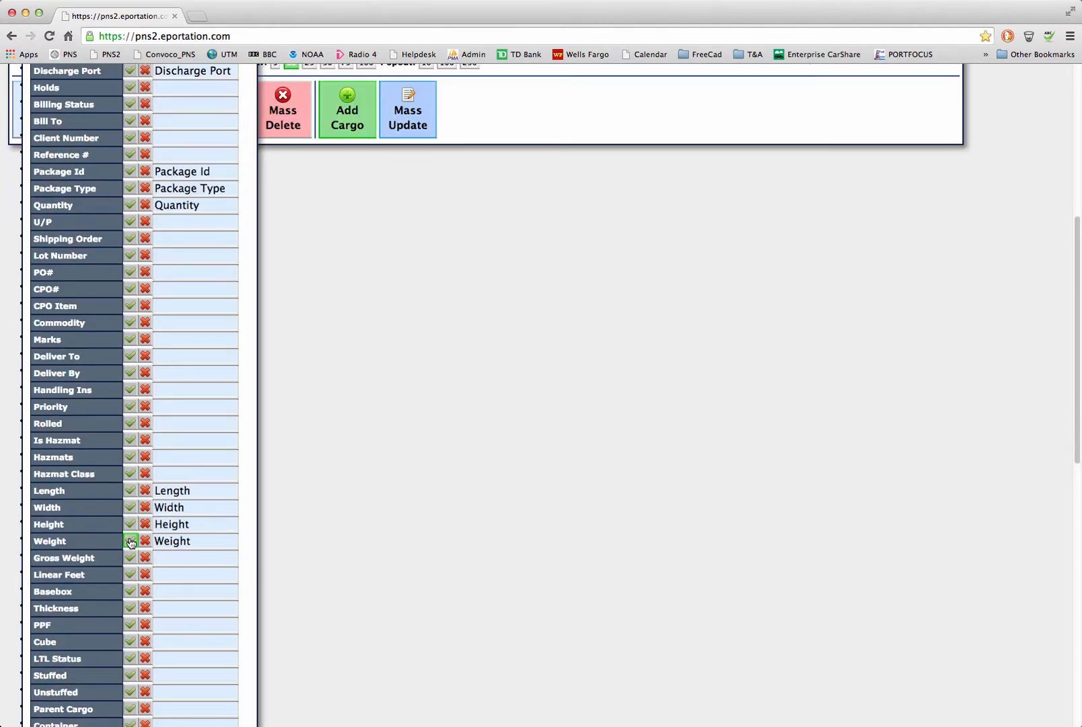
pyautogui.click(130, 558)
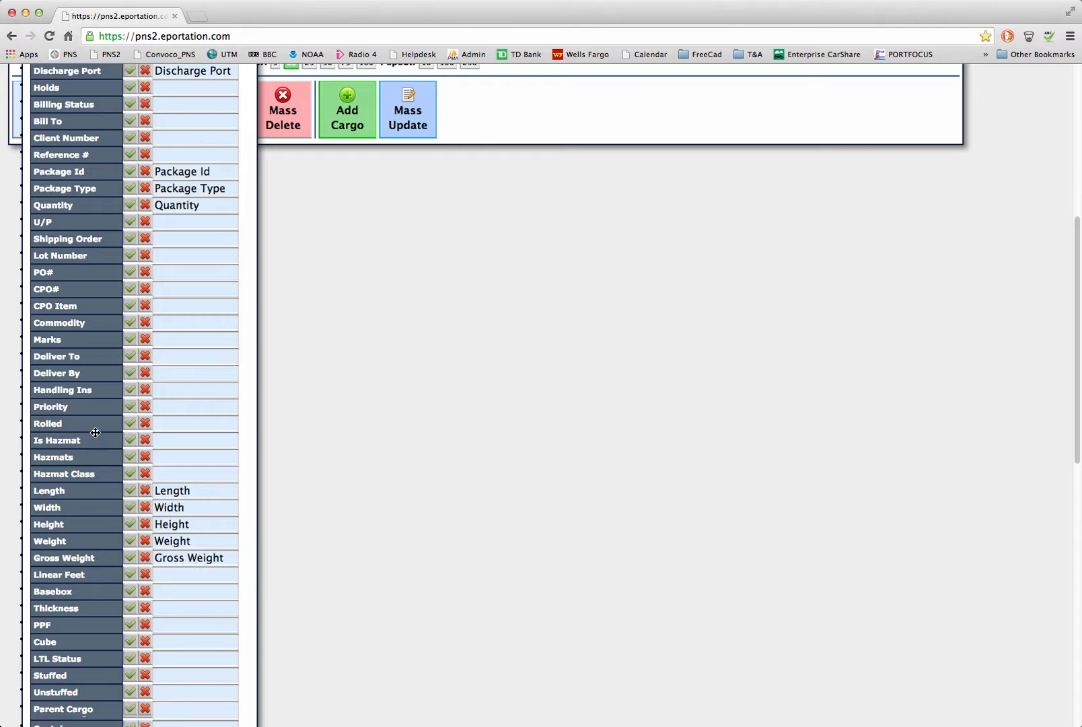
pyautogui.scroll(10, 95, 432)
pyautogui.click(243, 190)
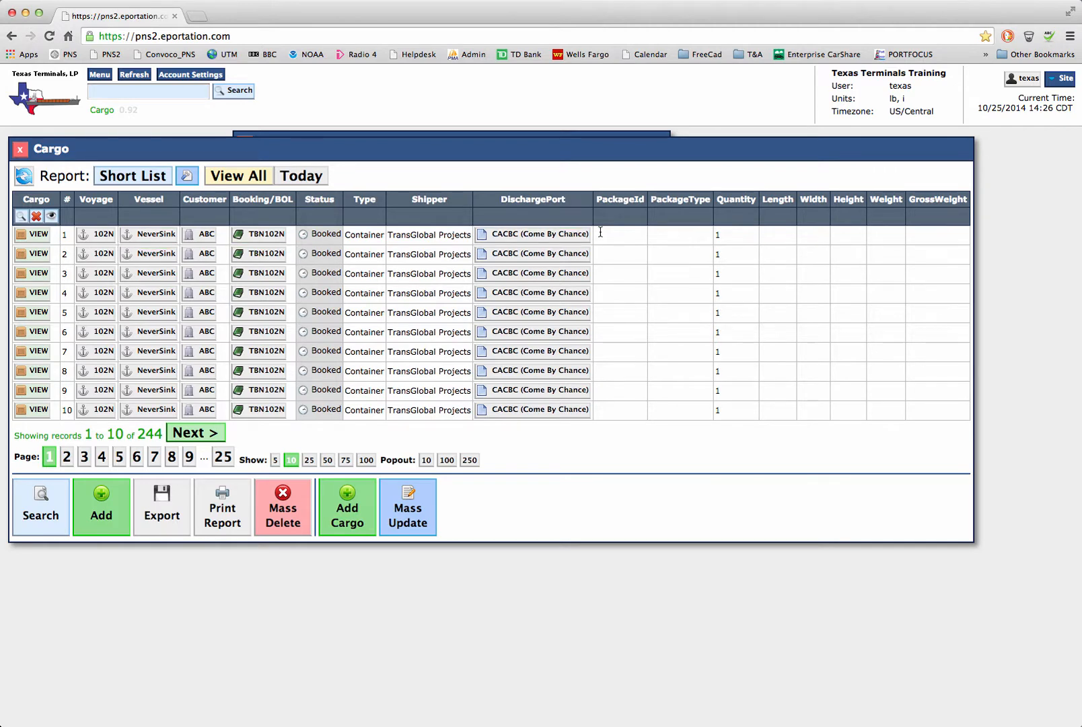
# Step: Edit the Short List report to put Status and Shipper ahead of Voyage and include Direction right after Customer
pyautogui.click(189, 177)
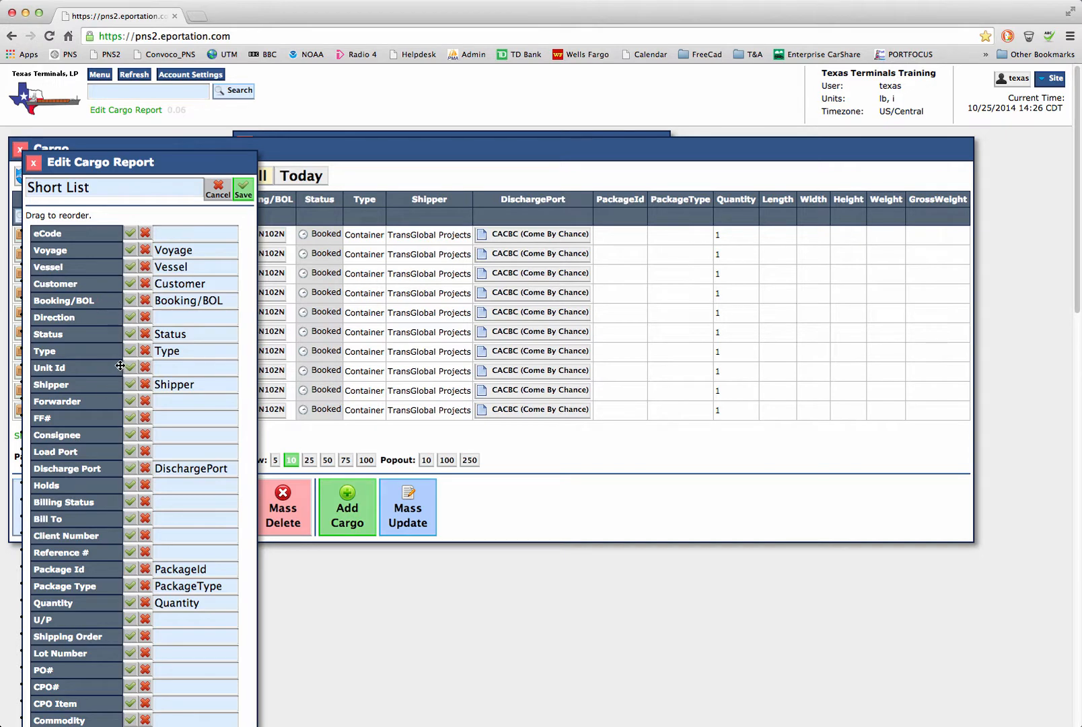
pyautogui.moveTo(102, 385); pyautogui.dragTo(111, 236)
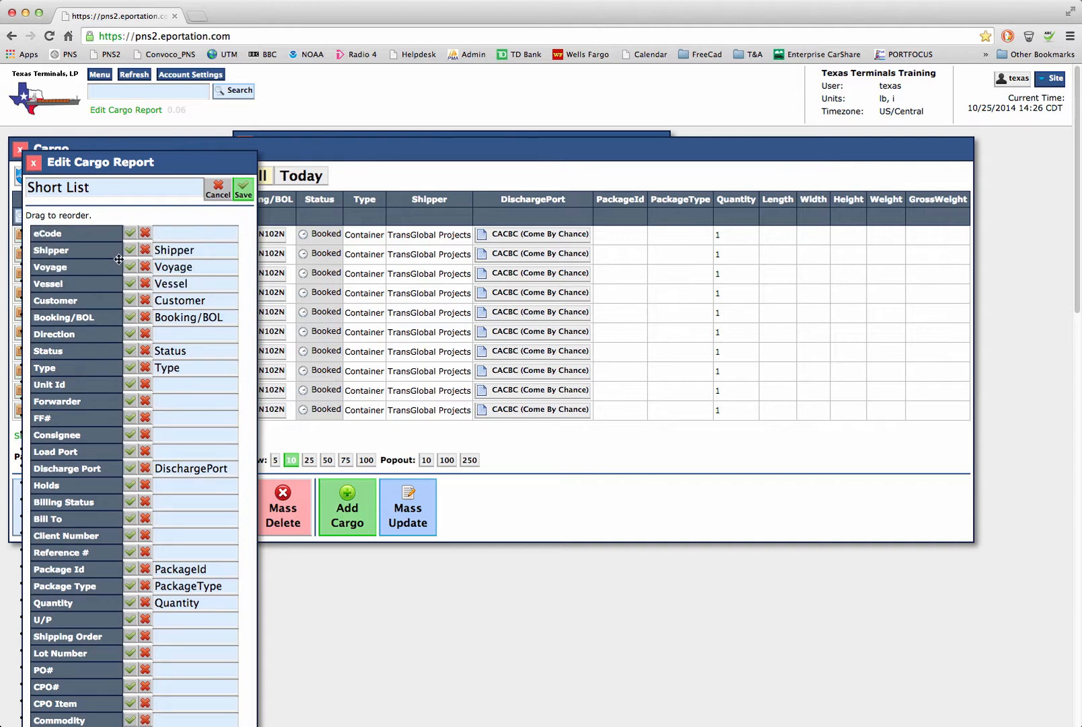
pyautogui.click(129, 333)
pyautogui.moveTo(102, 334); pyautogui.dragTo(117, 232)
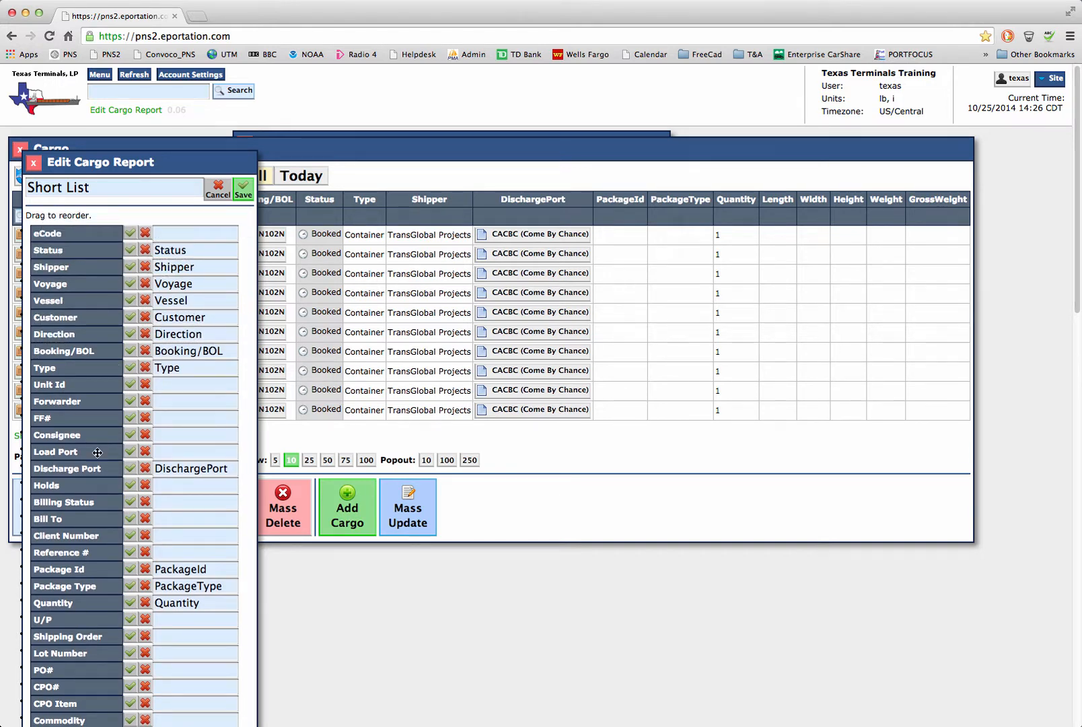
# Step: Move Discharge Port directly after Vessel, and Package Id, Package Type and Quantity directly after Type
pyautogui.moveTo(86, 562); pyautogui.dragTo(90, 516)
pyautogui.moveTo(95, 608); pyautogui.dragTo(95, 419)
pyautogui.moveTo(94, 519); pyautogui.dragTo(105, 317)
# Step: Move Length, Width, Height, Weight and Gross Weight, in that order, directly after Quantity and save the report
pyautogui.scroll(-5, 108, 355)
pyautogui.scroll(-2, 109, 355)
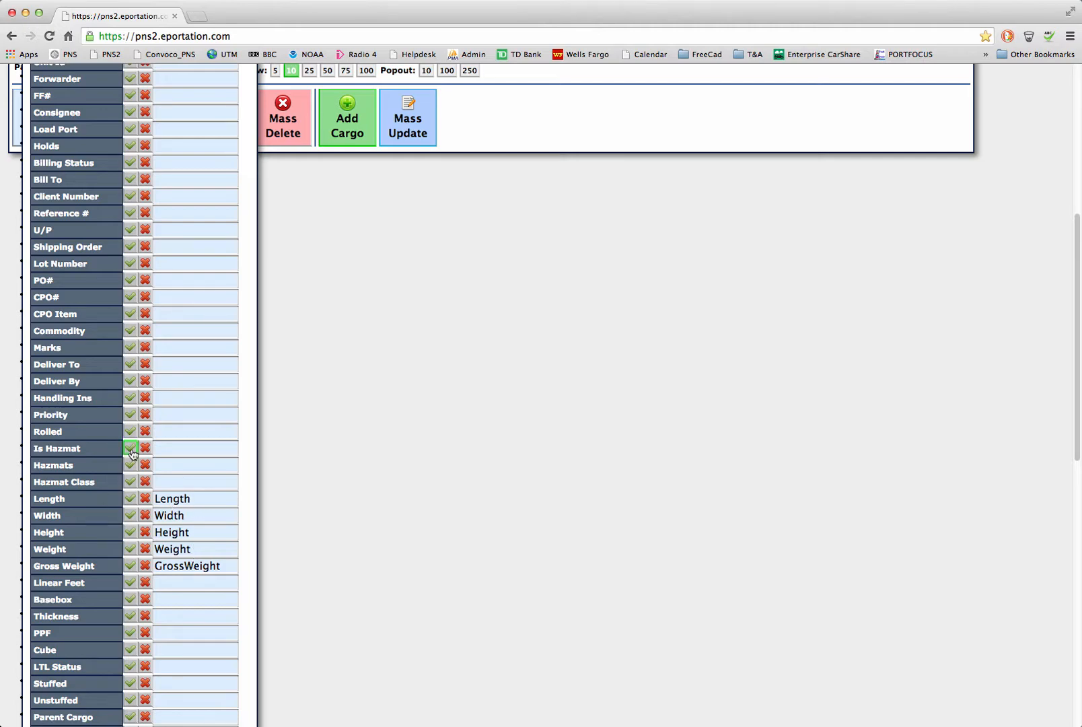
pyautogui.scroll(3, 132, 447)
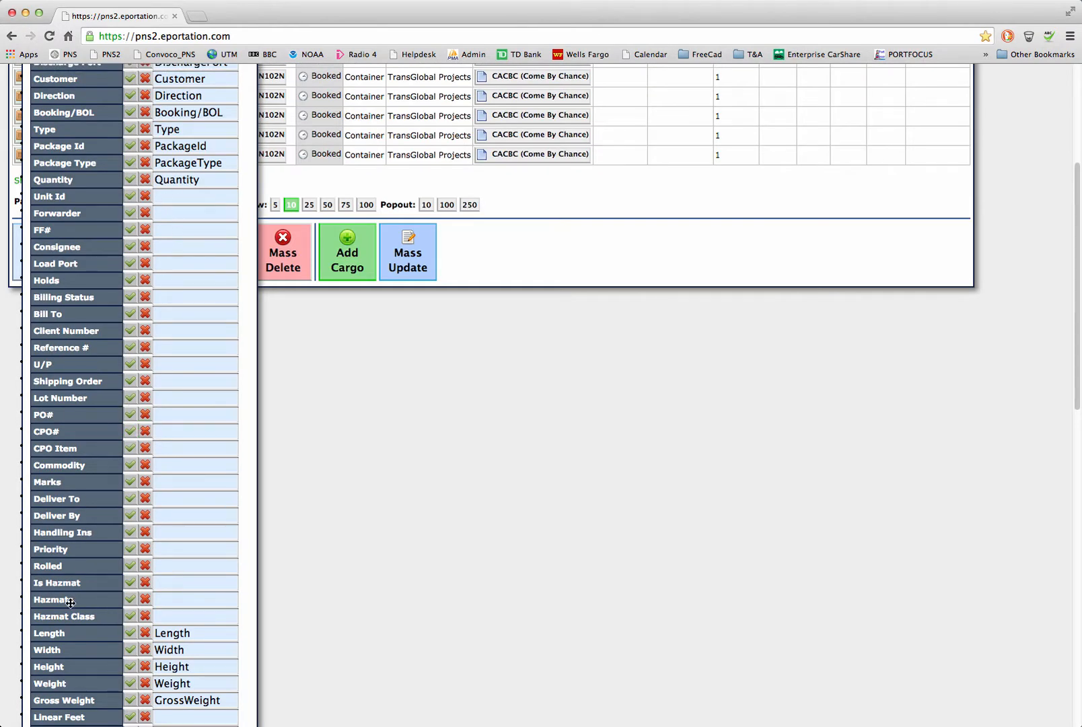
pyautogui.moveTo(81, 635); pyautogui.dragTo(96, 188)
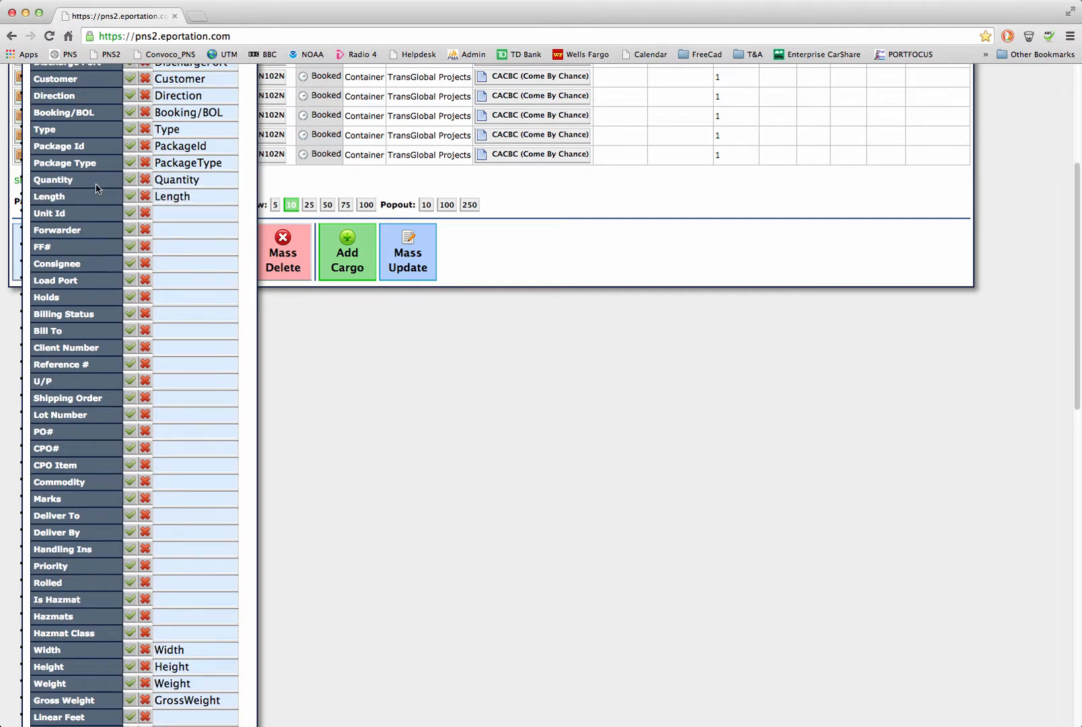
pyautogui.moveTo(75, 651); pyautogui.dragTo(78, 205)
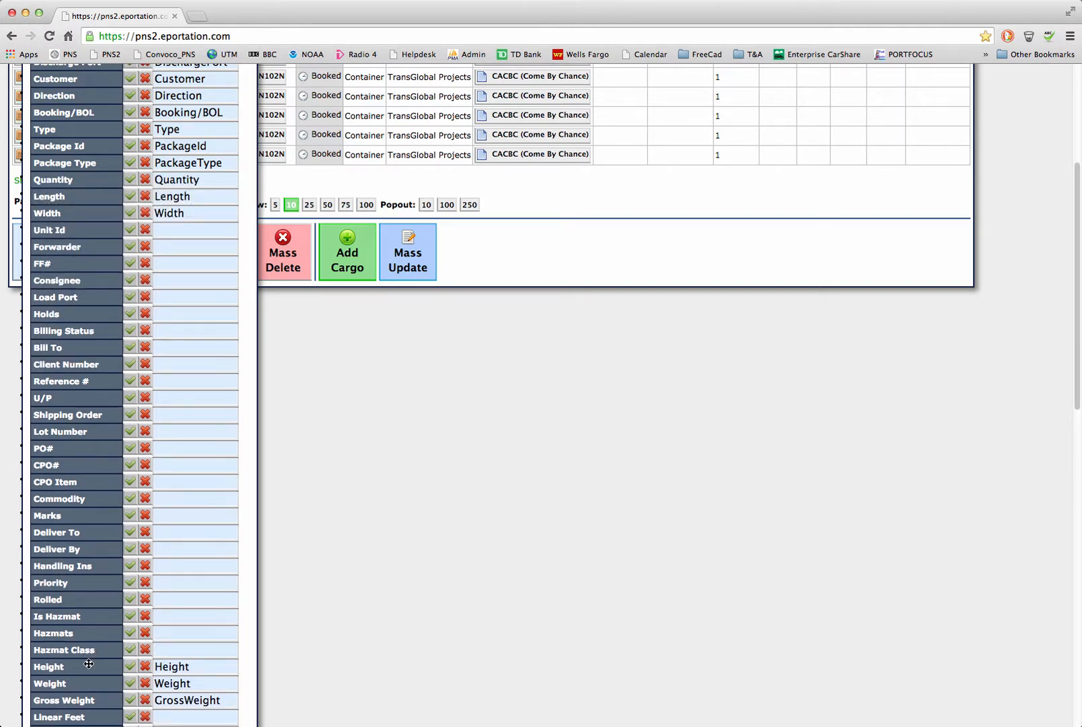
pyautogui.moveTo(88, 664); pyautogui.dragTo(101, 226)
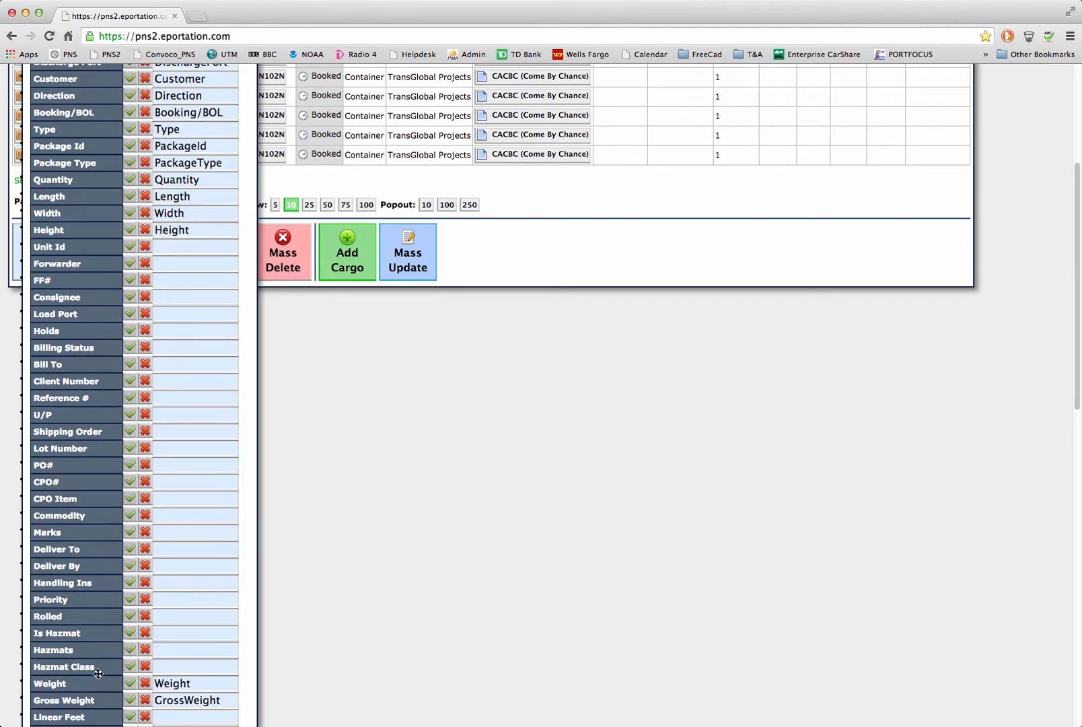
pyautogui.moveTo(87, 688); pyautogui.dragTo(74, 245)
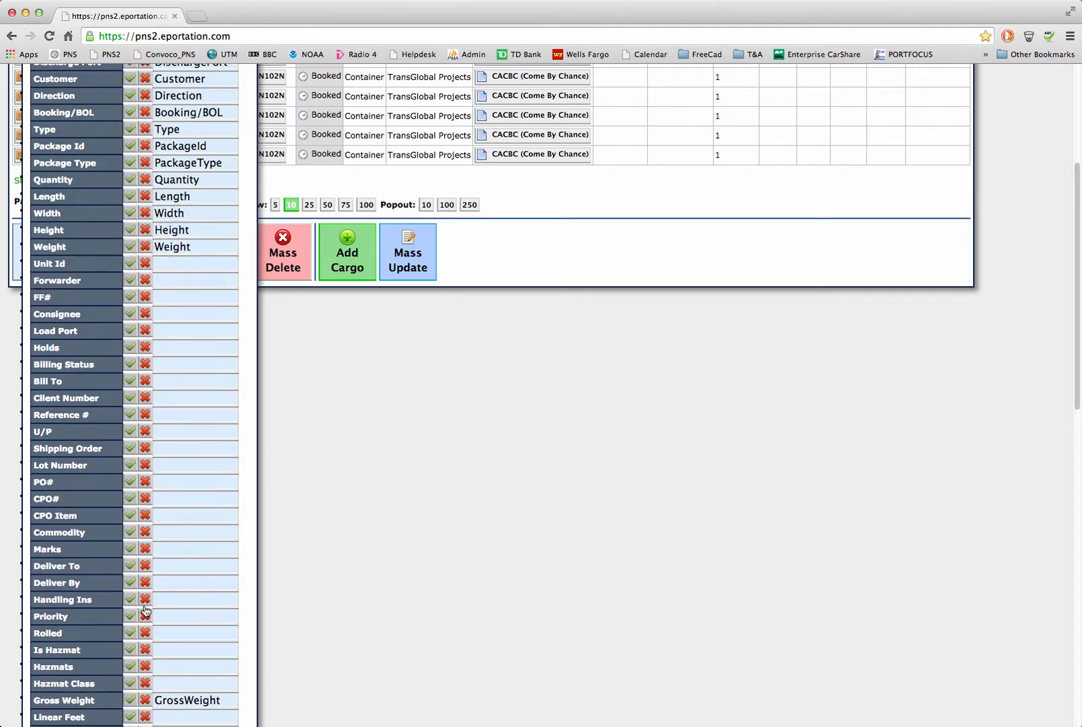
pyautogui.moveTo(111, 693); pyautogui.dragTo(114, 248)
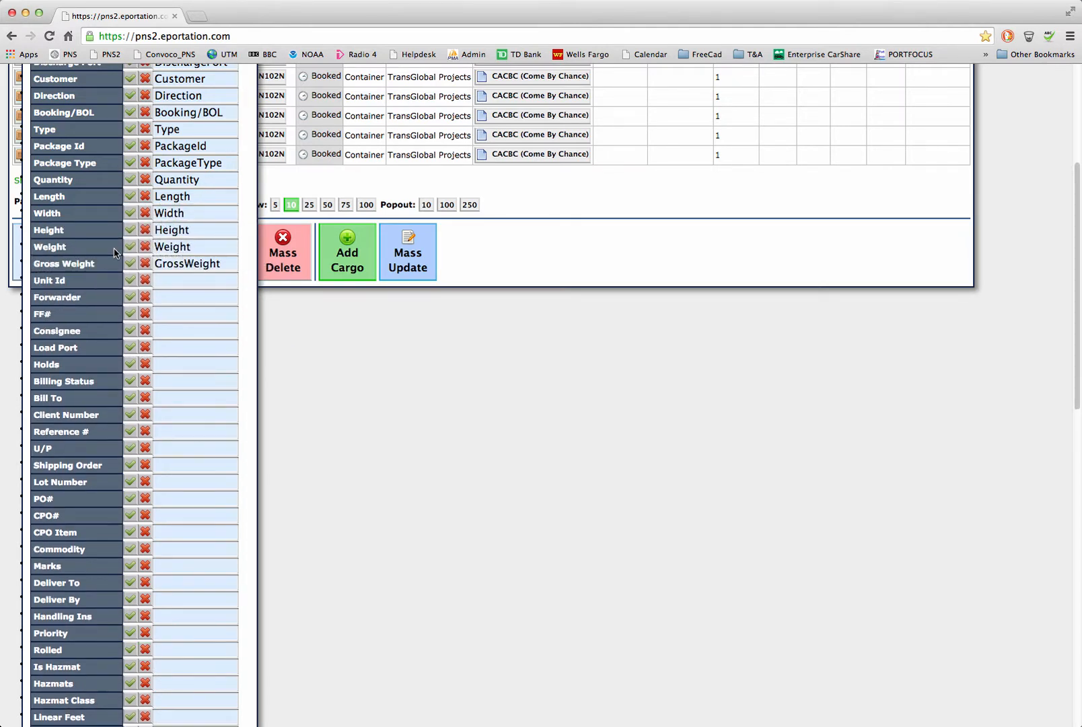
pyautogui.scroll(4, 117, 250)
pyautogui.click(244, 191)
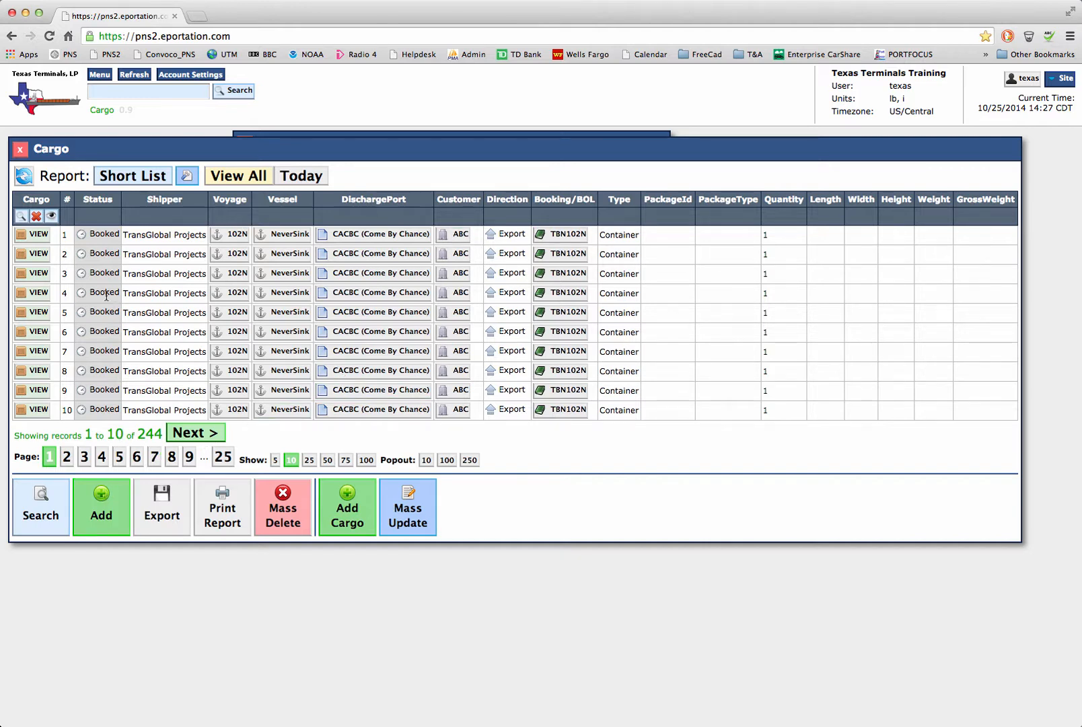
# Step: Search the cargo for voyage NeverSink: 102N and show 25 records per page
pyautogui.click(32, 501)
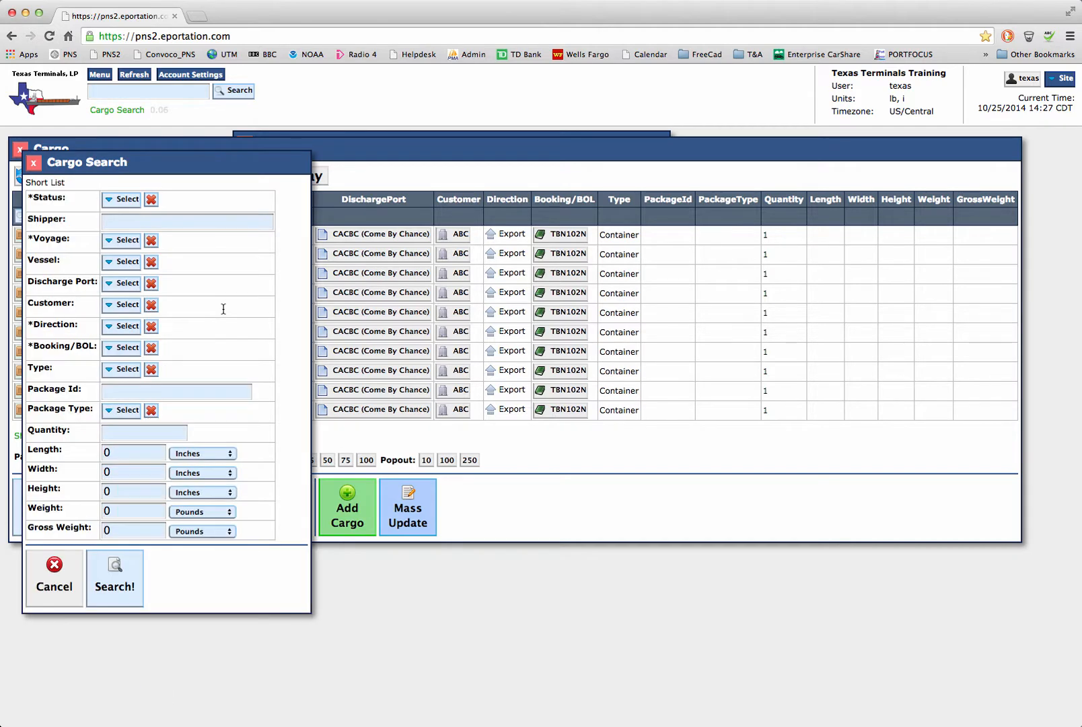
pyautogui.click(123, 240)
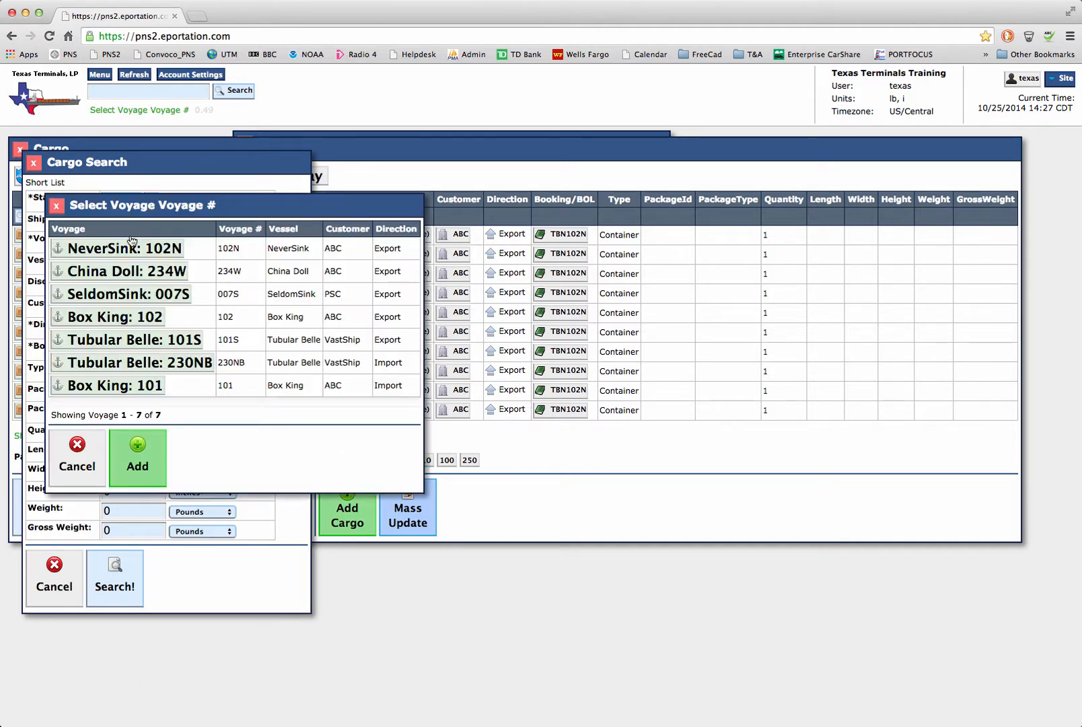
pyautogui.click(132, 246)
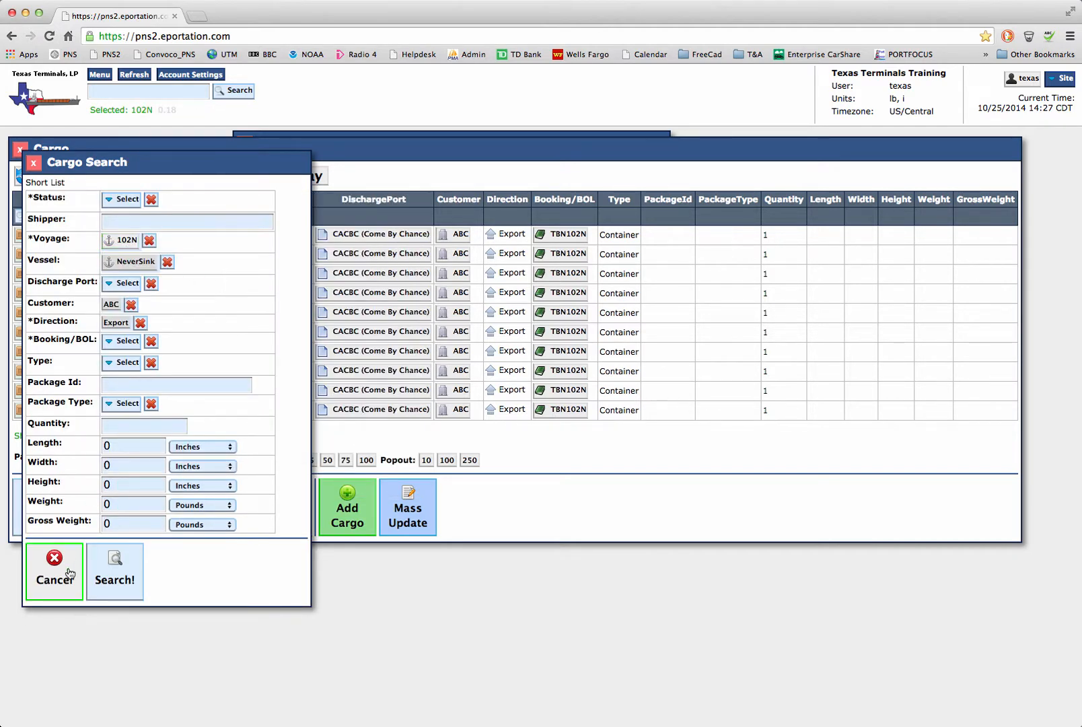
pyautogui.click(116, 577)
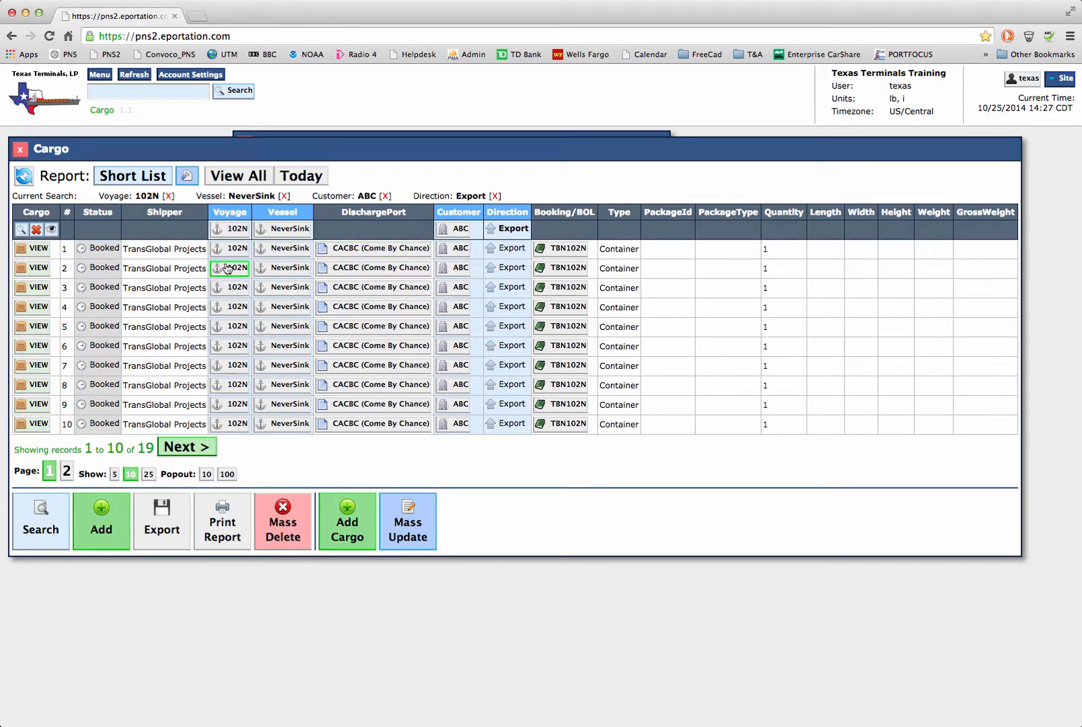
pyautogui.click(149, 475)
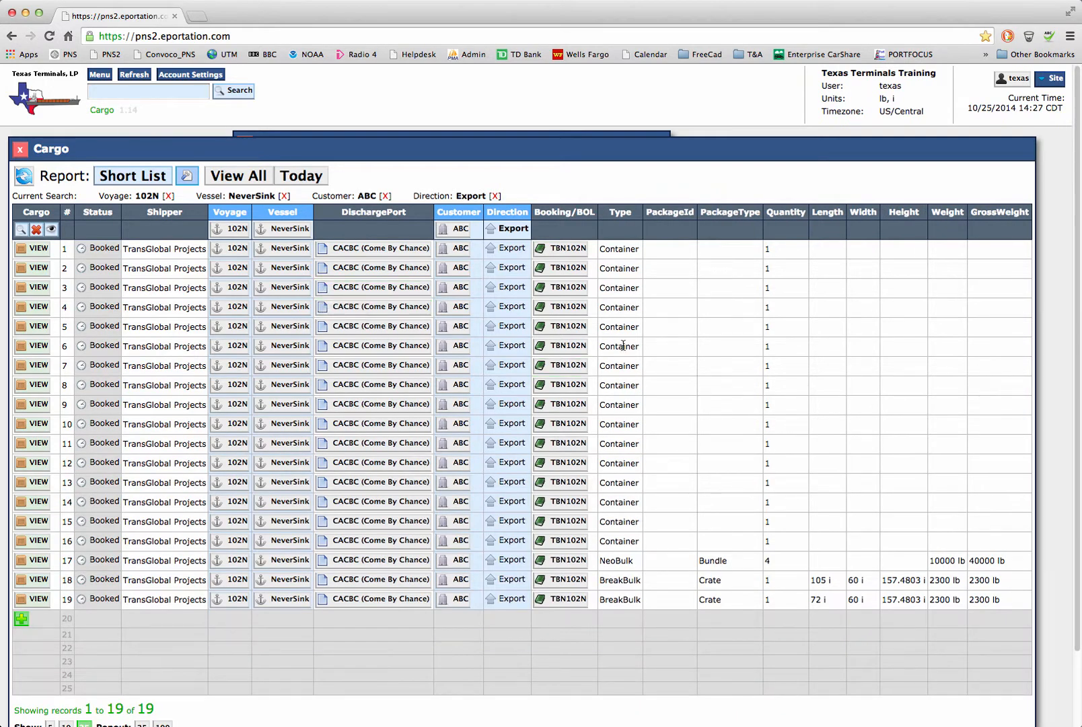
# Step: In the Short List report, relabel Package Id as ID, Package Type as Type and Quantity as Qt, and save the report
pyautogui.click(186, 178)
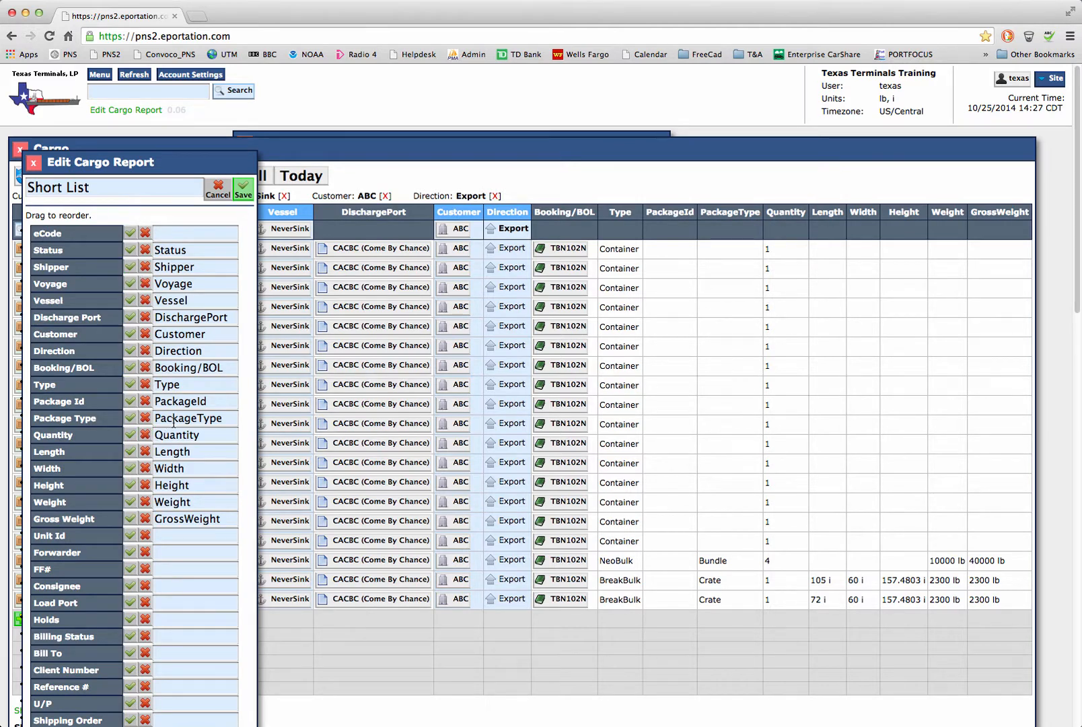
pyautogui.click(204, 403)
pyautogui.click(144, 408)
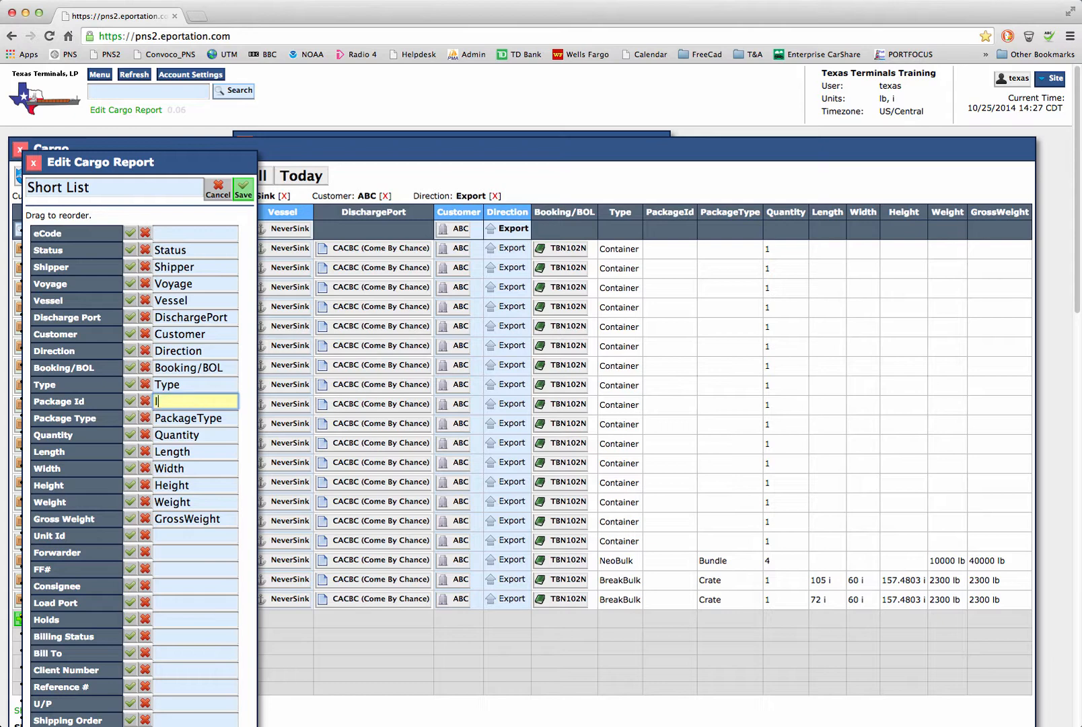
pyautogui.click(156, 417)
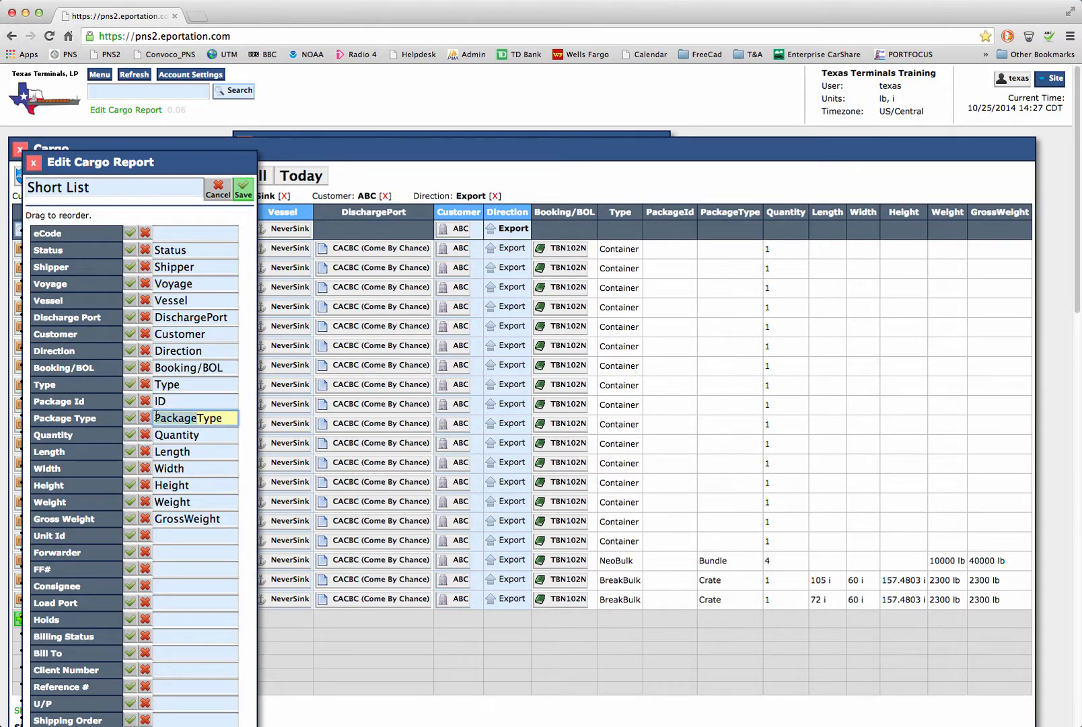
pyautogui.press('BackSpace')
pyautogui.click(198, 436)
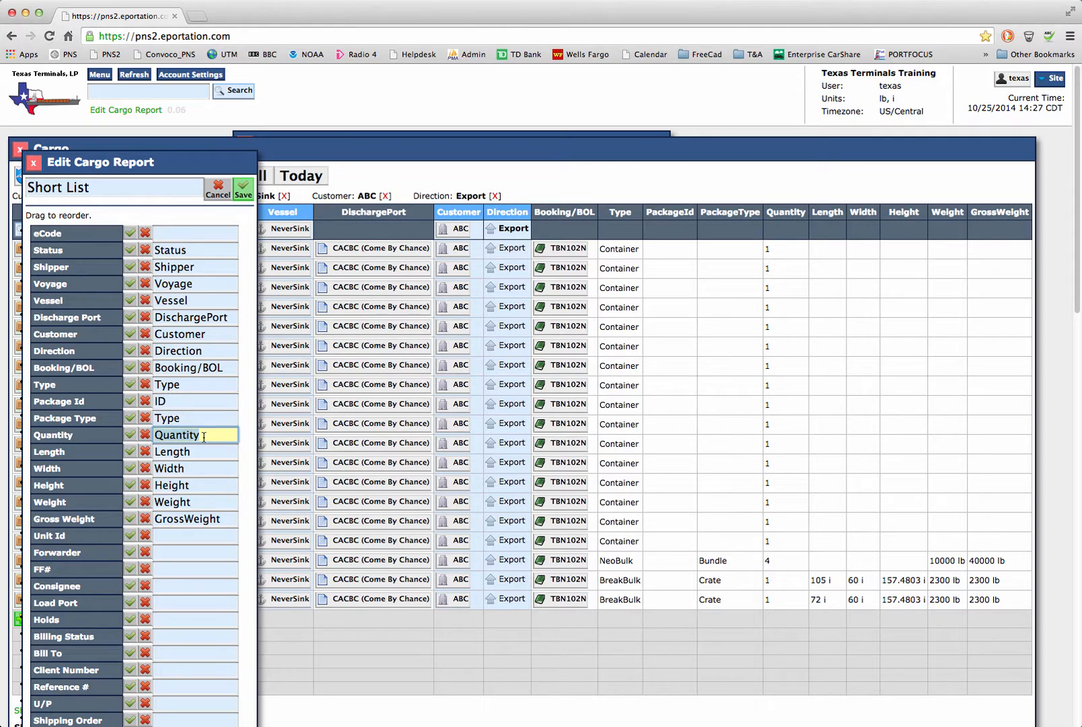
pyautogui.press('BackSpace')
pyautogui.press('BackSpace')
pyautogui.press('BackSpace')
pyautogui.press('BackSpace')
pyautogui.press('BackSpace')
pyautogui.press('BackSpace')
pyautogui.press('BackSpace')
pyautogui.write('t')
pyautogui.click(243, 189)
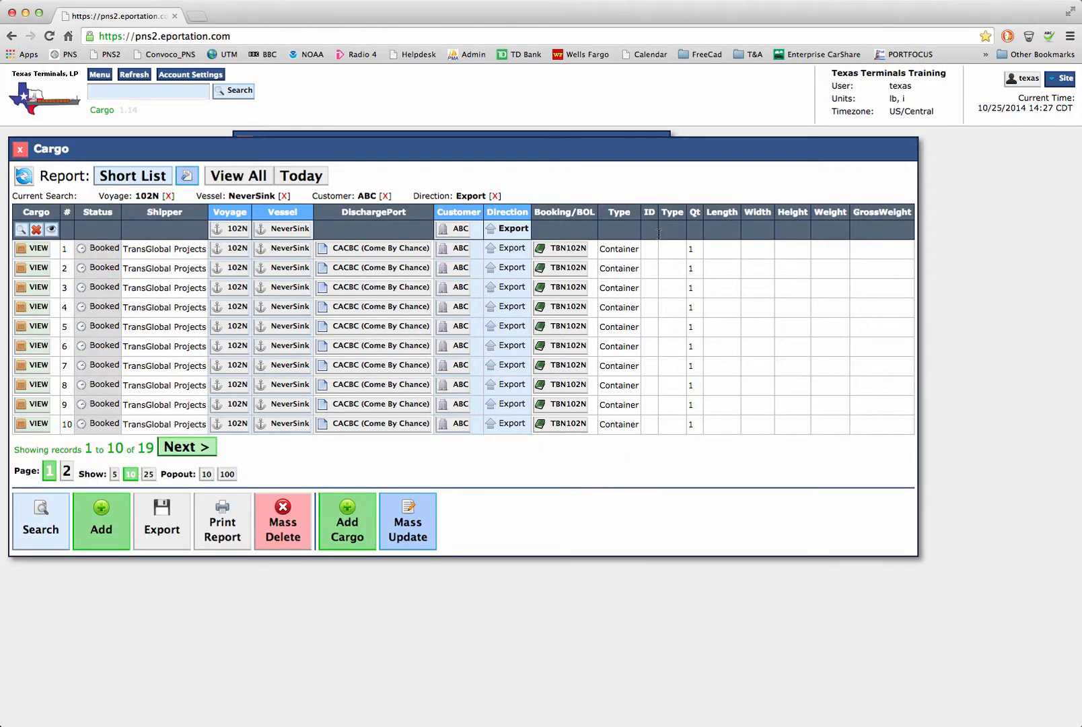
# Step: Include the Reference # column in the Short List report, labelled Mill Ref #, and save the report
pyautogui.click(186, 176)
pyautogui.scroll(-1, 156, 407)
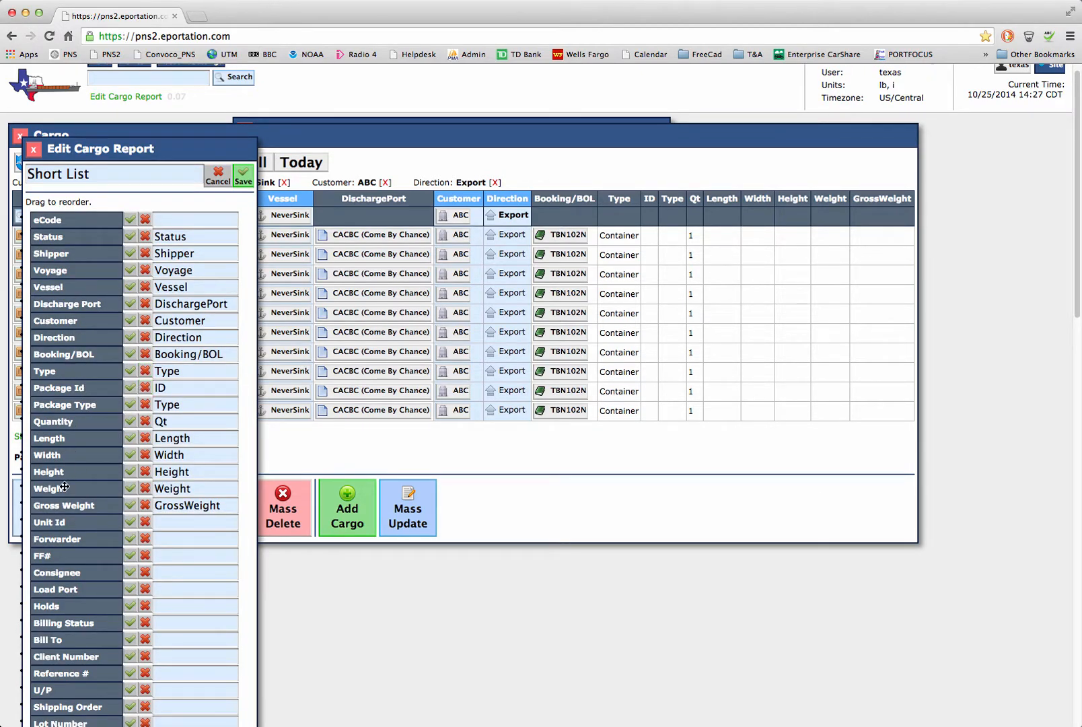
pyautogui.scroll(-3, 64, 486)
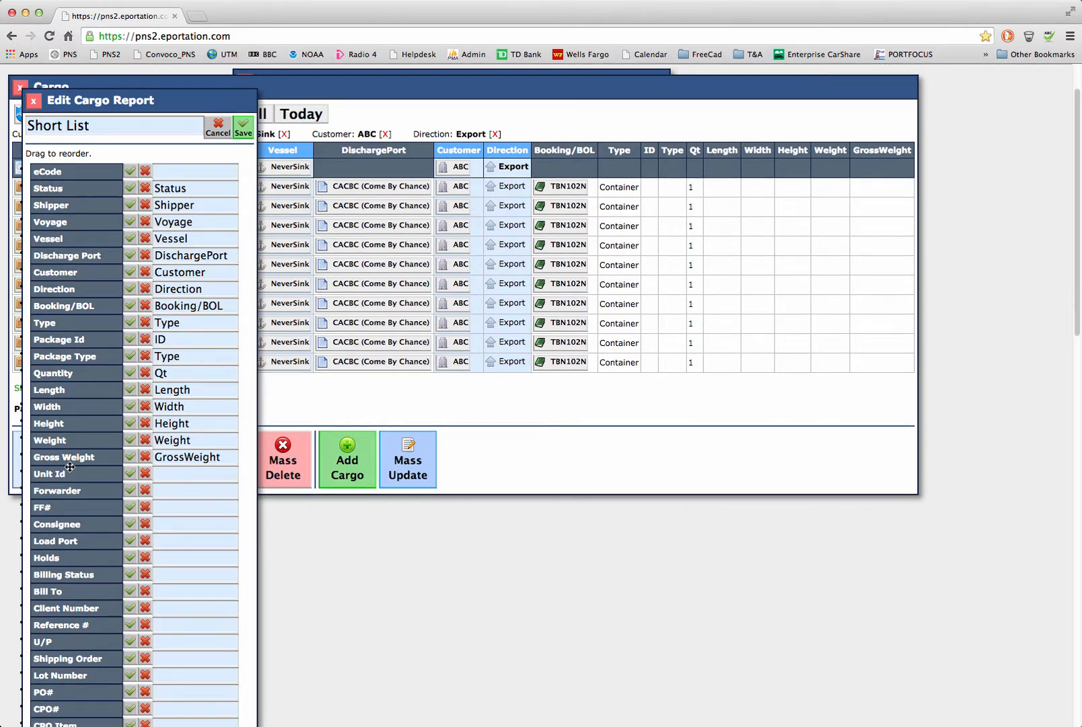
pyautogui.scroll(-4, 69, 466)
pyautogui.scroll(-3, 69, 466)
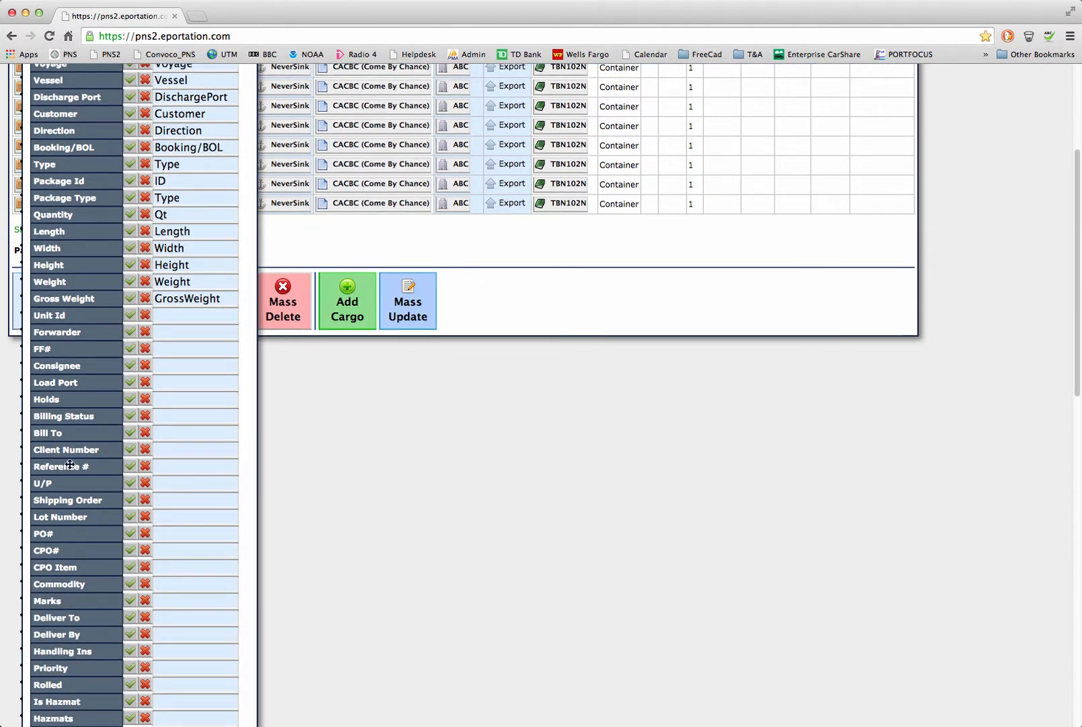
pyautogui.click(130, 467)
pyautogui.click(213, 468)
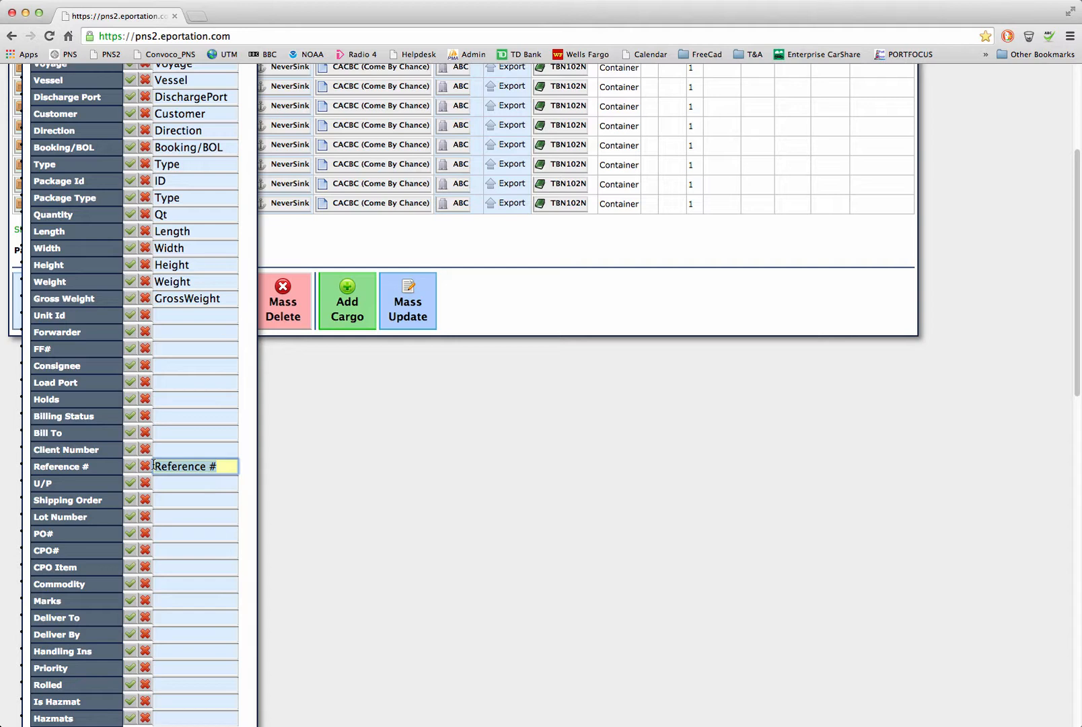
pyautogui.write('Mi')
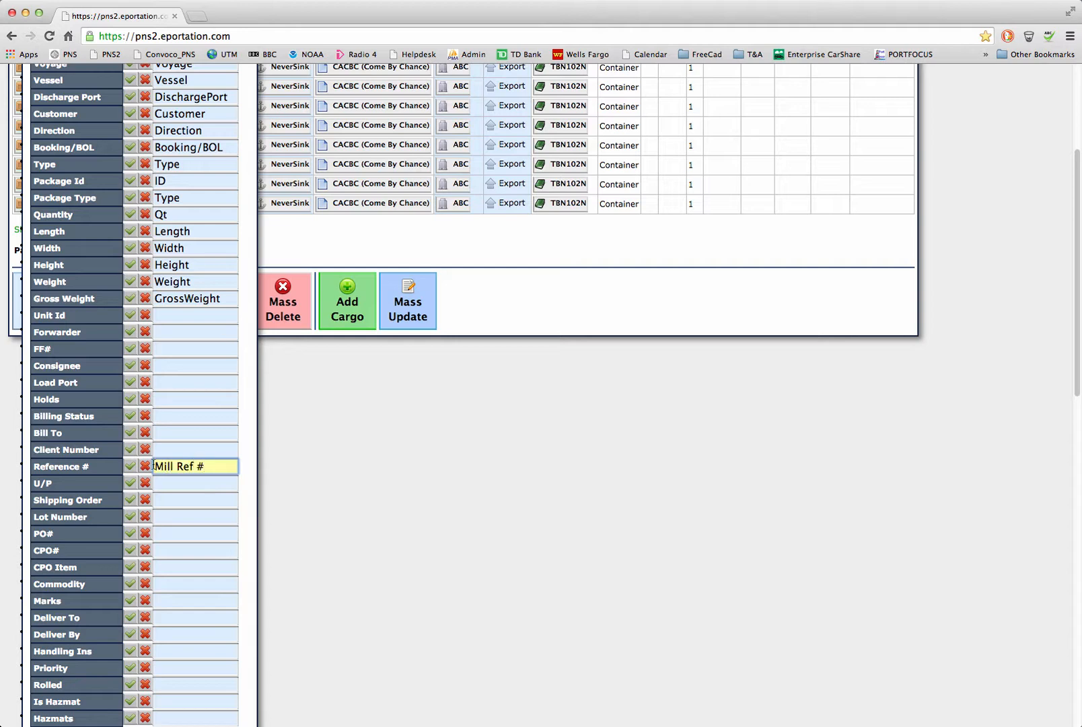
pyautogui.write('ll Ref #')
pyautogui.scroll(-5, 133, 431)
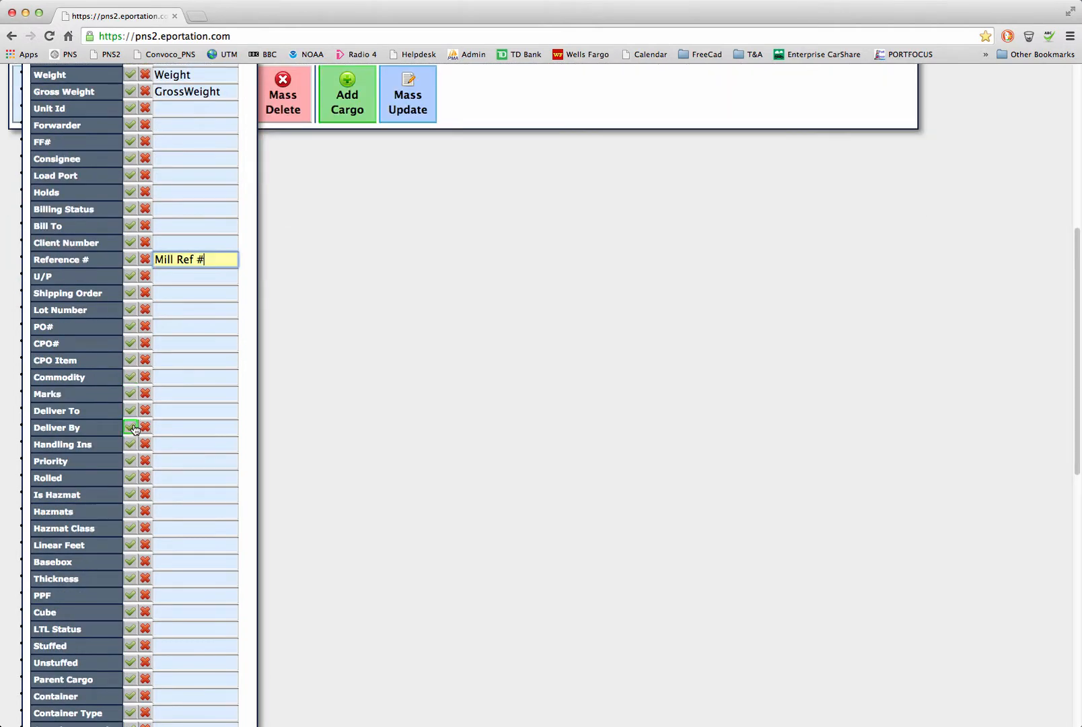
pyautogui.scroll(-6, 133, 429)
pyautogui.scroll(15, 133, 428)
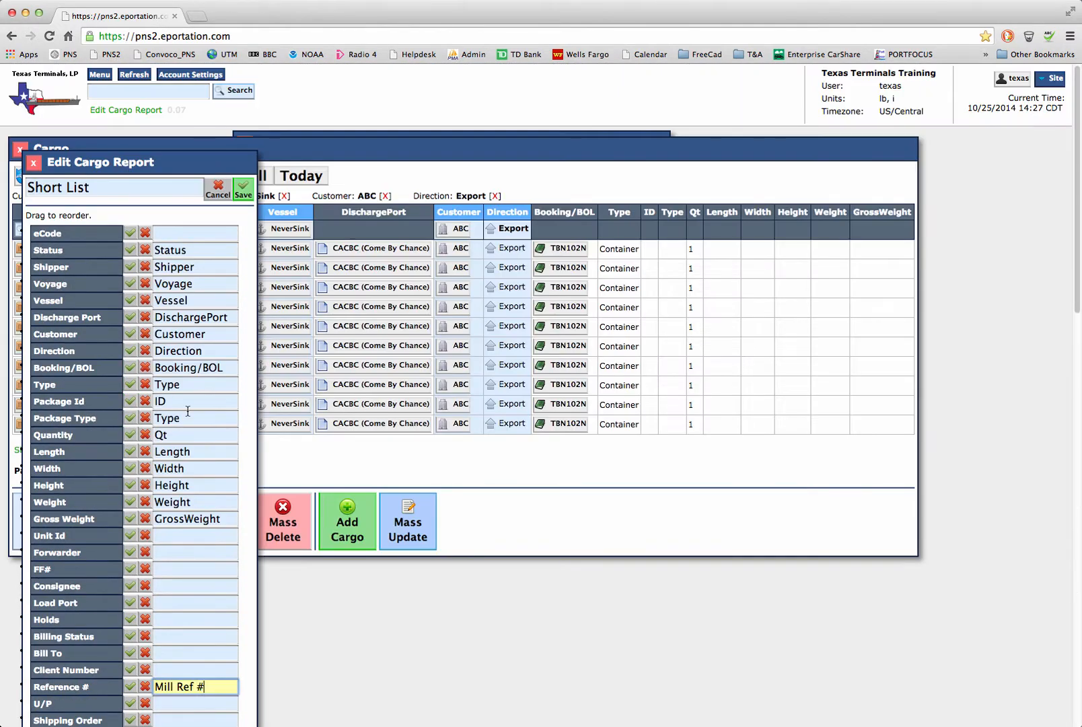
pyautogui.click(245, 187)
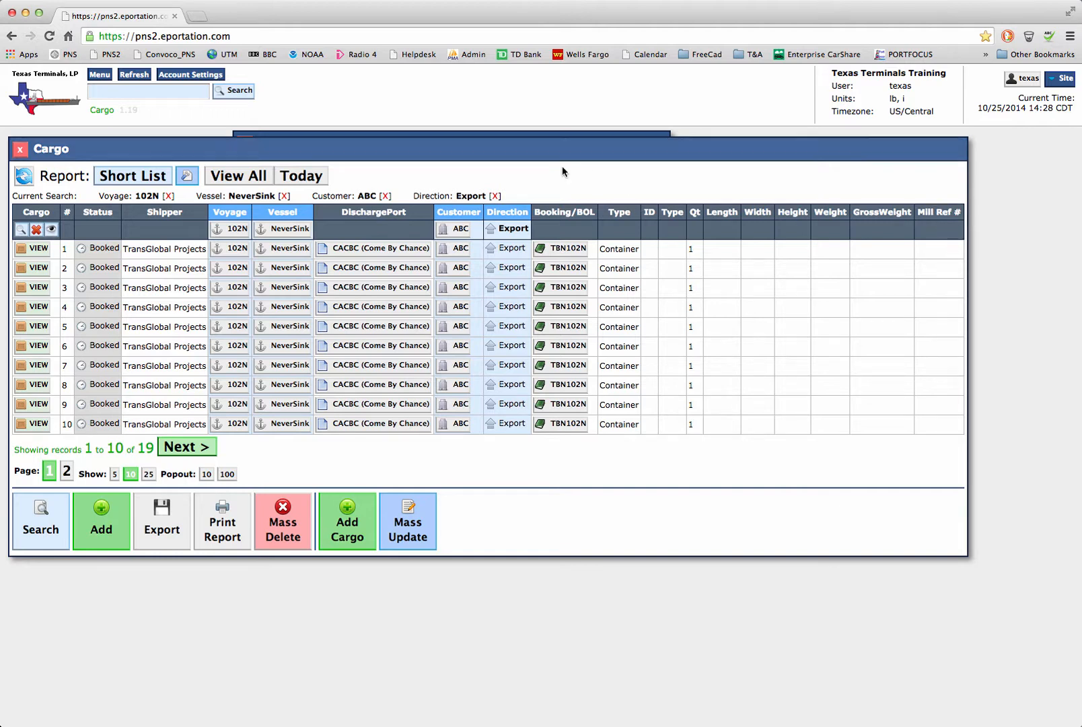
# Step: Review the Short List report's column setup and the selection of saved cargo reports, closing both without changes
pyautogui.moveTo(494, 148); pyautogui.dragTo(551, 157)
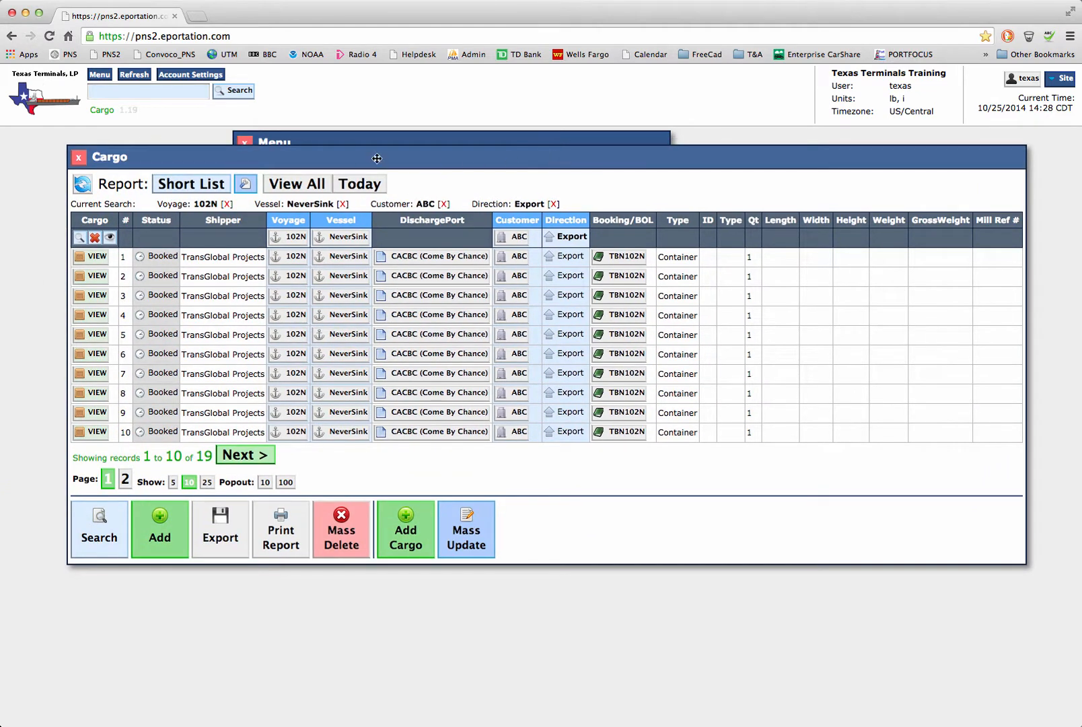
pyautogui.click(245, 185)
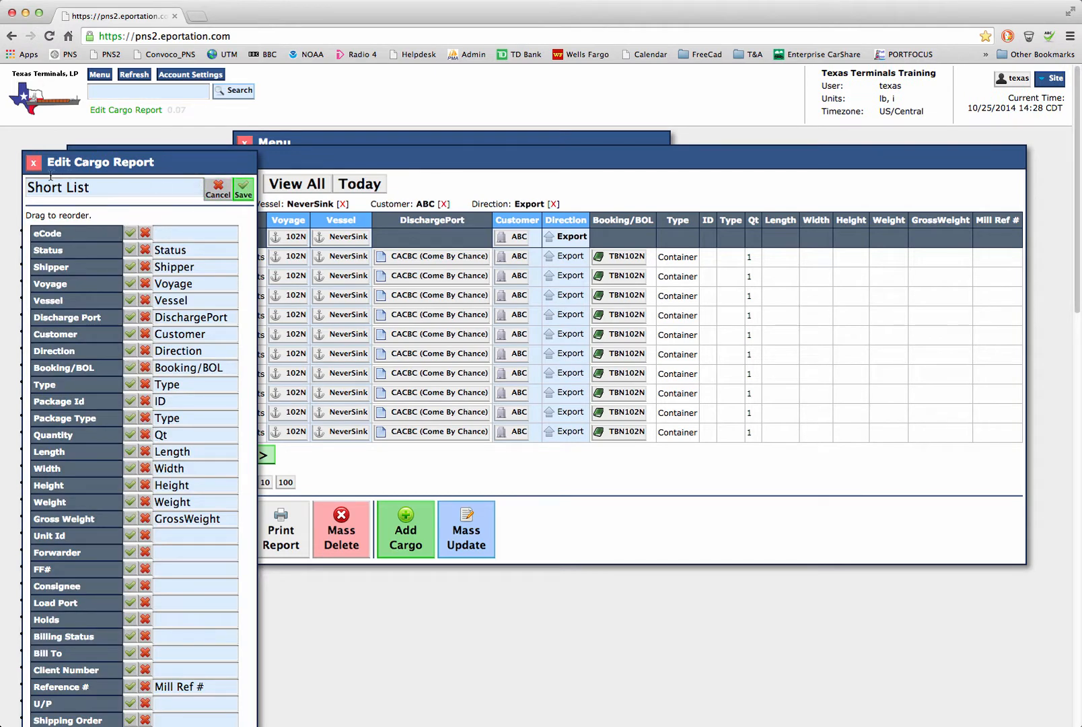
pyautogui.click(33, 162)
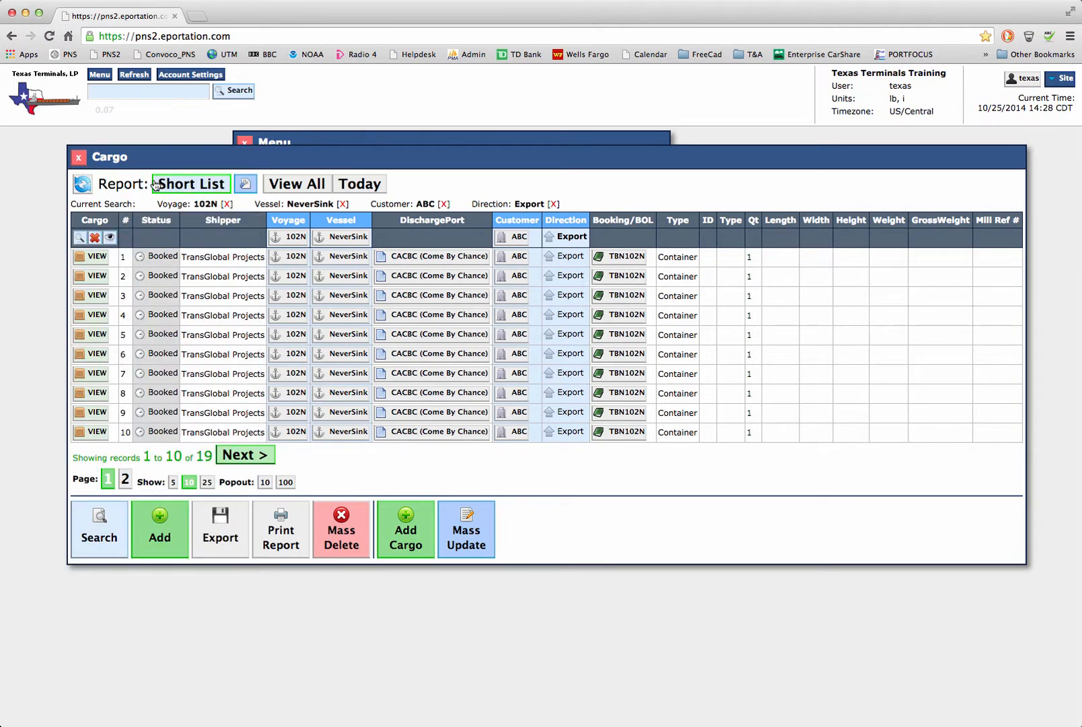
pyautogui.click(176, 185)
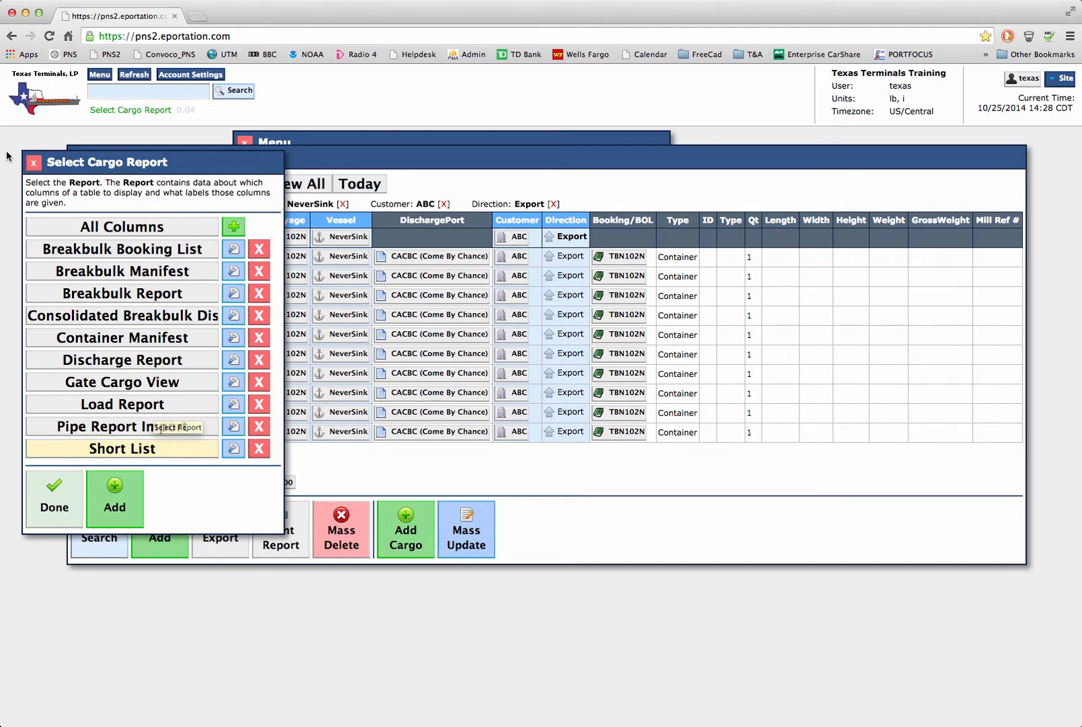
pyautogui.click(33, 162)
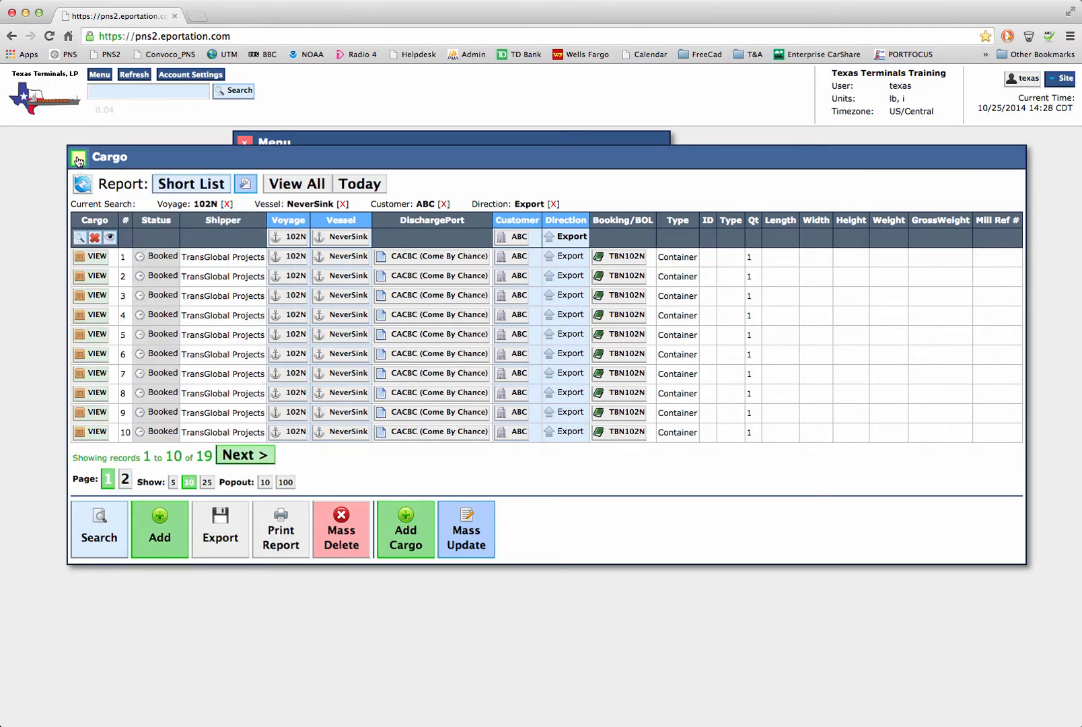
# Step: Close the cargo list and bring up the report selection for Bookings BOLs
pyautogui.click(78, 158)
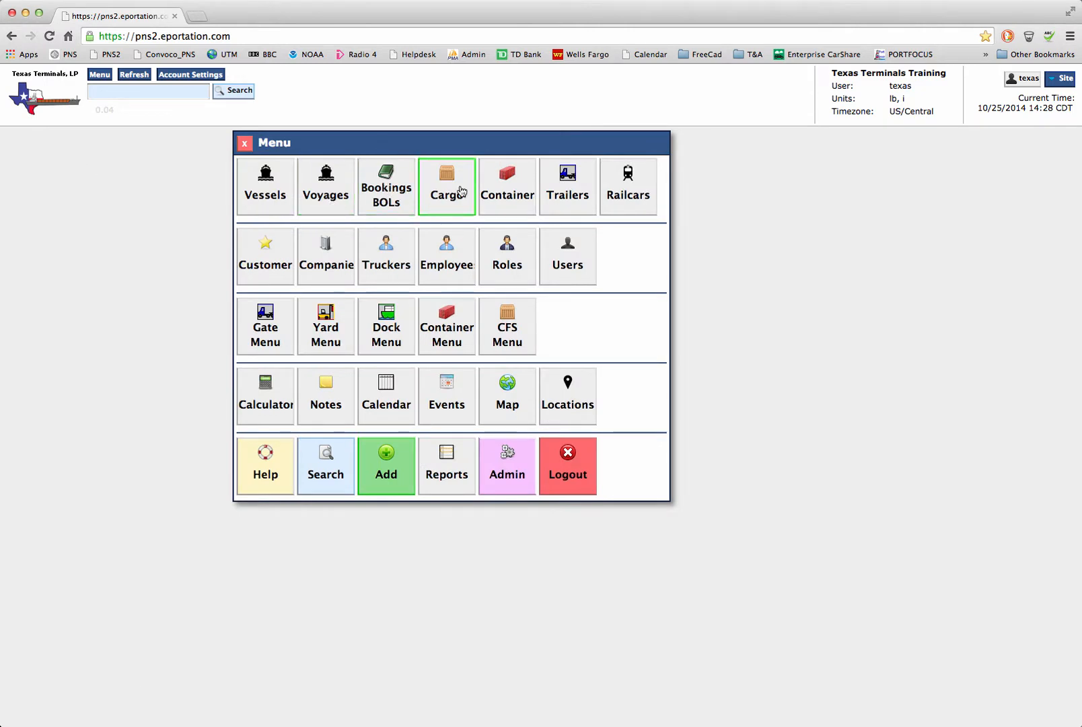
pyautogui.click(393, 180)
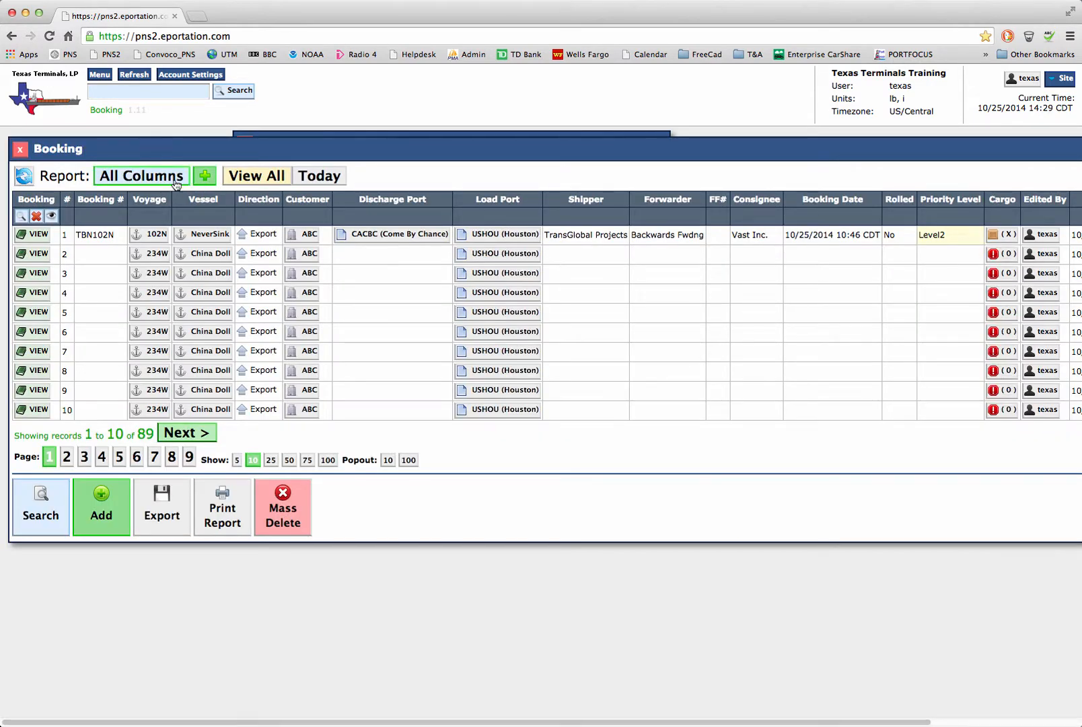
pyautogui.click(176, 180)
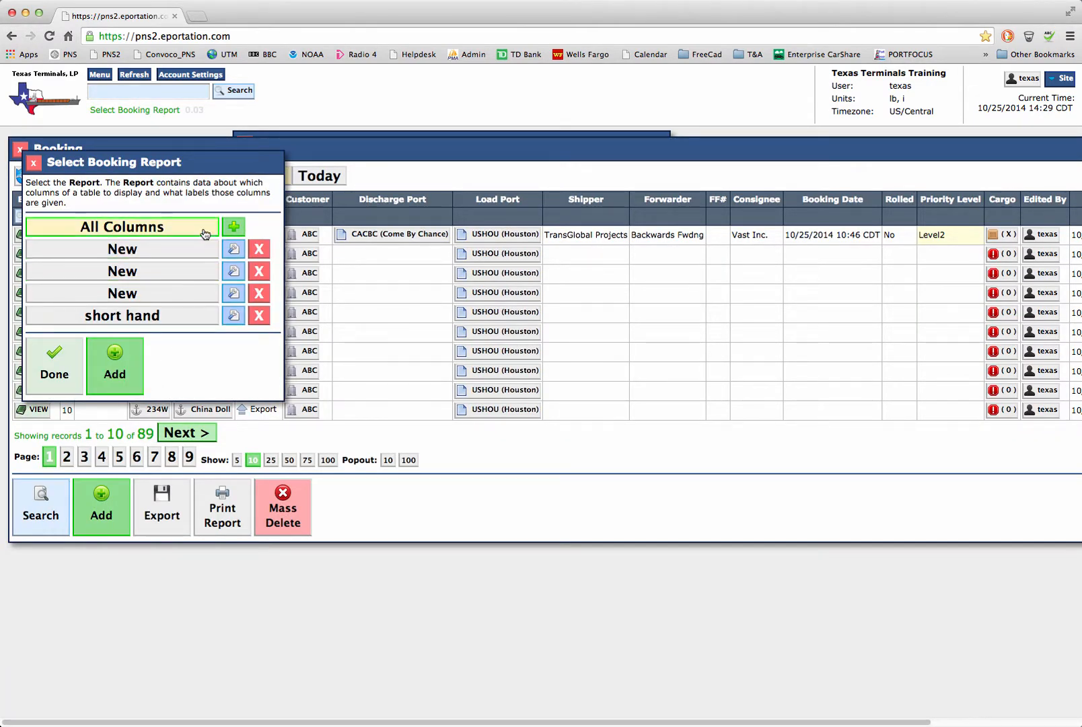
# Step: Rename the first booking report called New as Bookings and save it
pyautogui.click(233, 249)
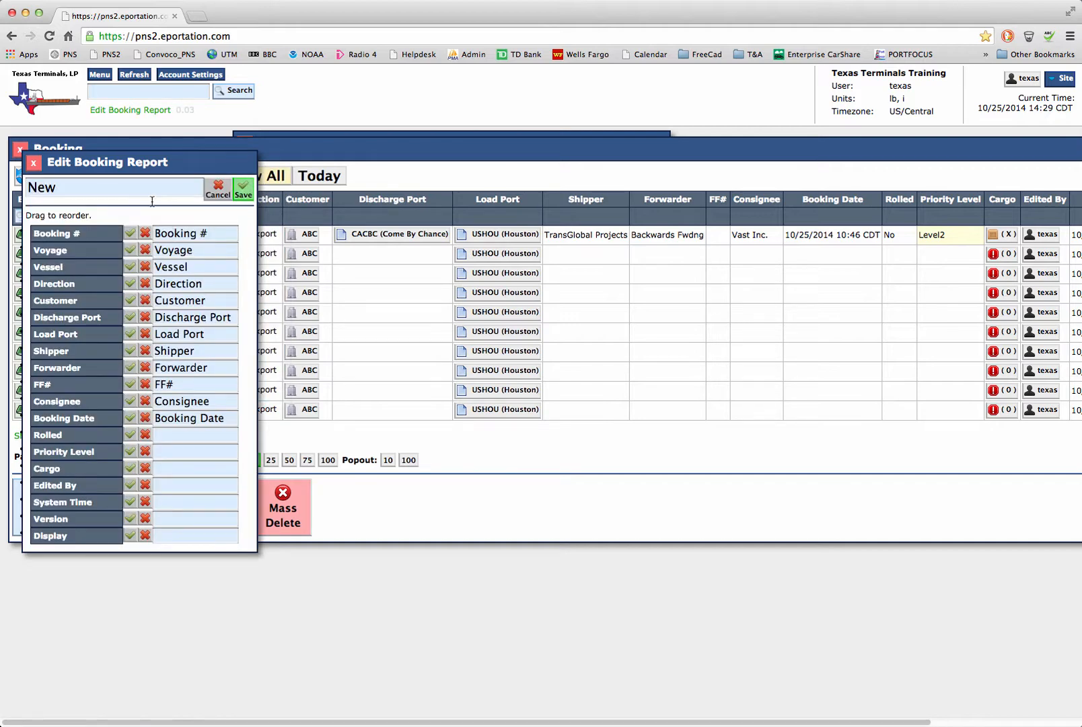
pyautogui.click(132, 193)
pyautogui.moveTo(79, 188); pyautogui.dragTo(20, 188)
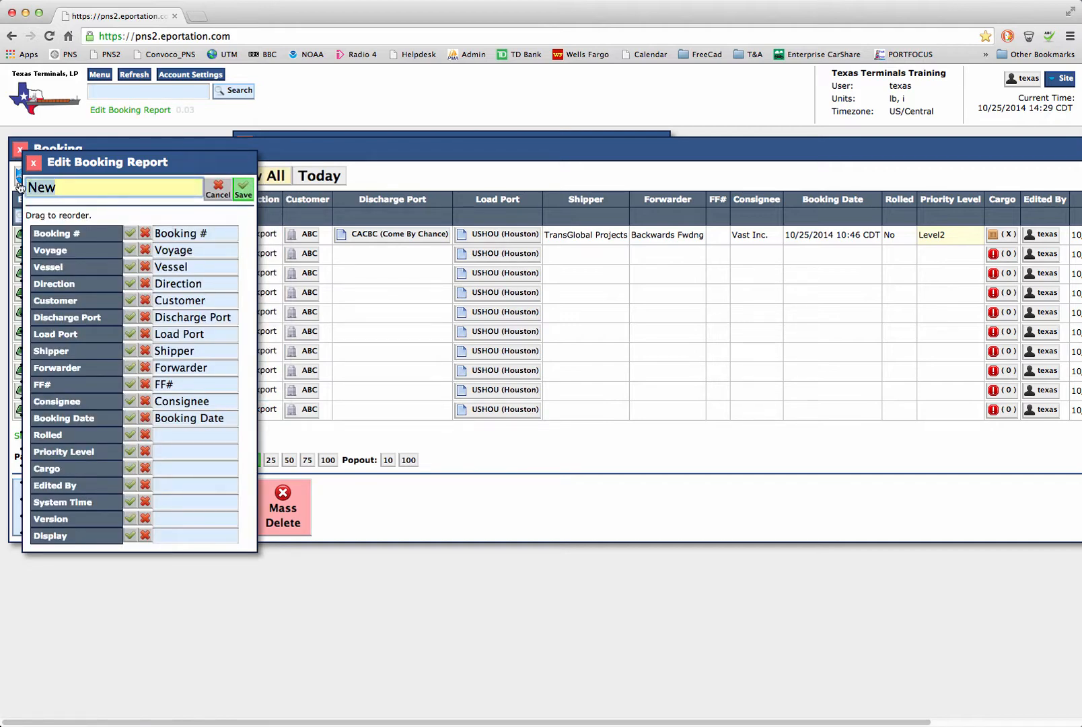
pyautogui.write('Biooookings')
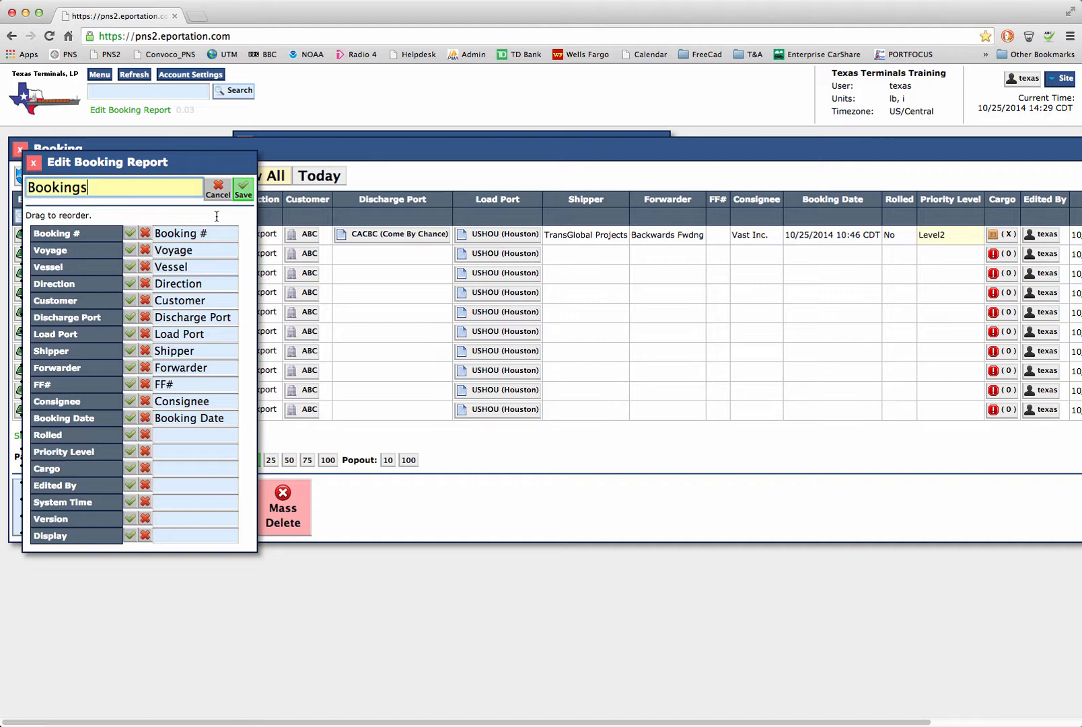
pyautogui.click(243, 188)
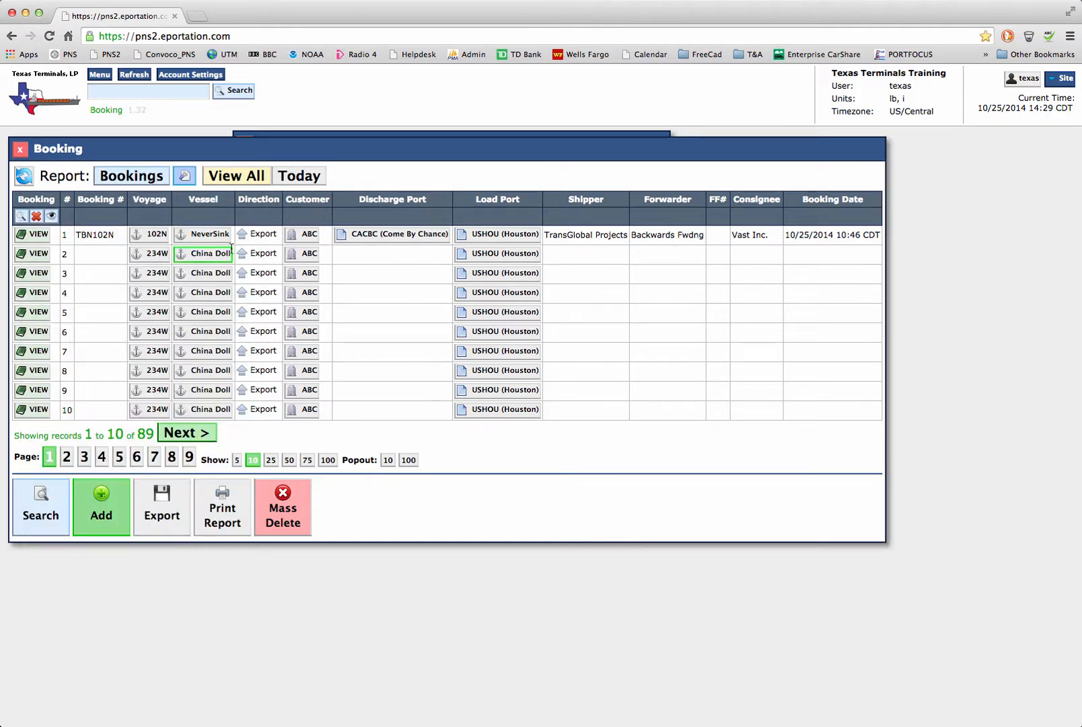
# Step: Edit the Bookings report to put Booking # directly after Vessel and Load Port directly after Booking #, and save it
pyautogui.click(184, 176)
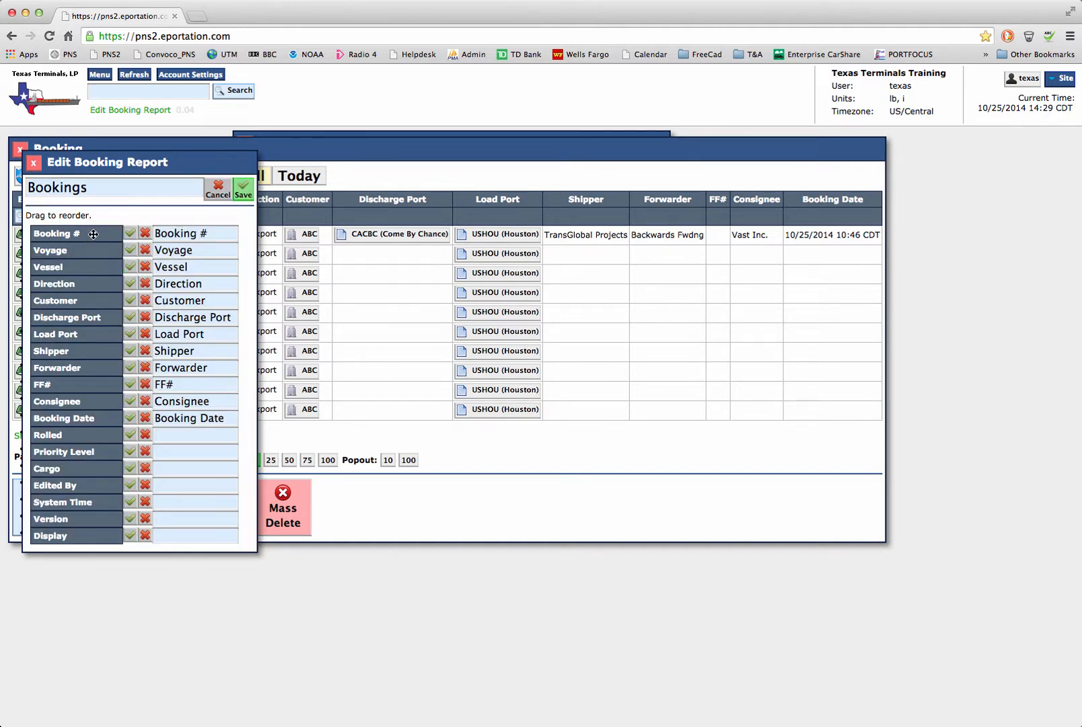
pyautogui.moveTo(92, 235); pyautogui.dragTo(93, 275)
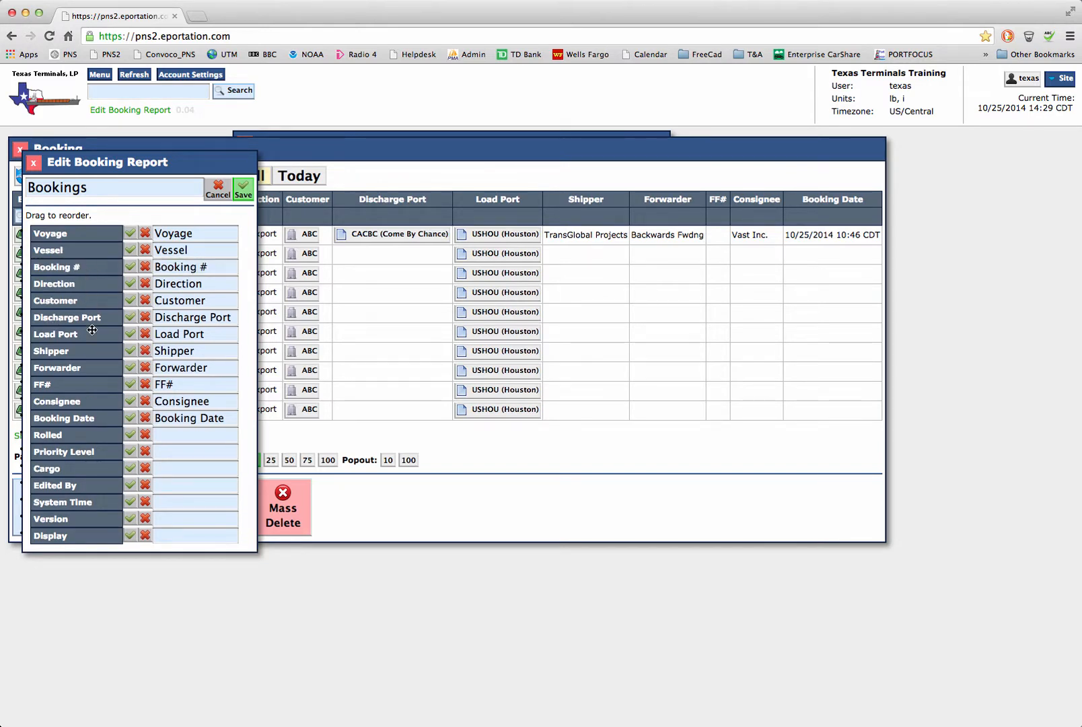
pyautogui.moveTo(92, 331); pyautogui.dragTo(93, 281)
pyautogui.click(243, 189)
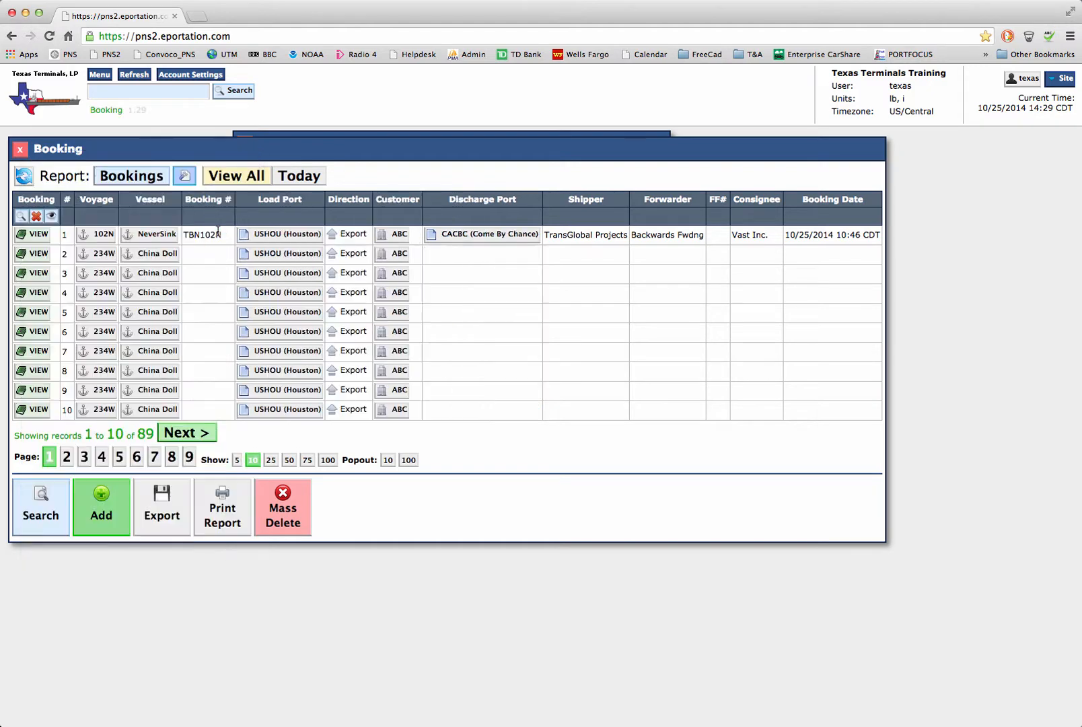
# Step: Close the bookings list and open the cargo Receive Report for the gate
pyautogui.click(20, 149)
pyautogui.click(260, 328)
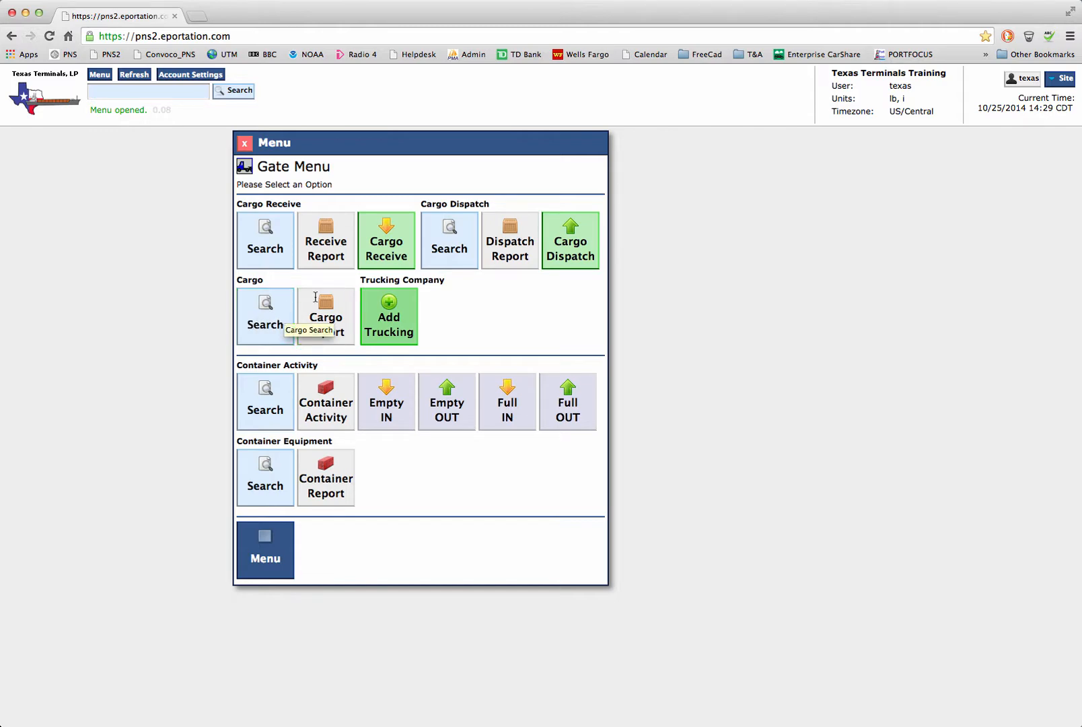
pyautogui.click(340, 249)
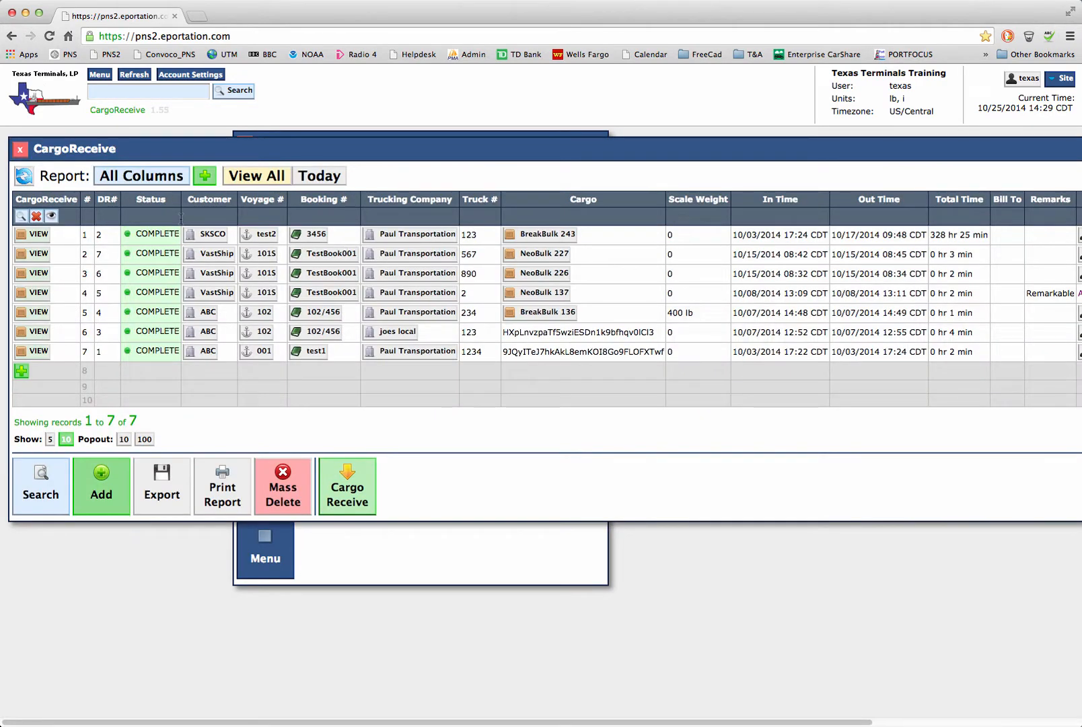
# Step: Add a new CargoReceive report that includes the Status, Customer, Voyage #, Booking # and Trucking Company columns
pyautogui.click(142, 176)
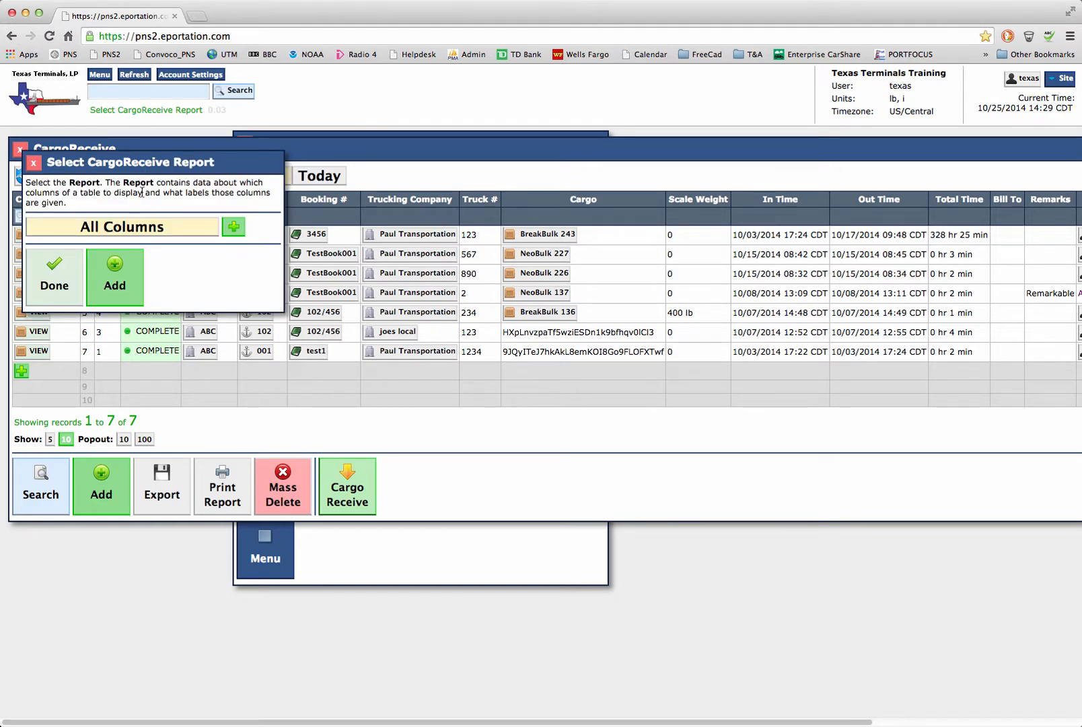
pyautogui.click(114, 276)
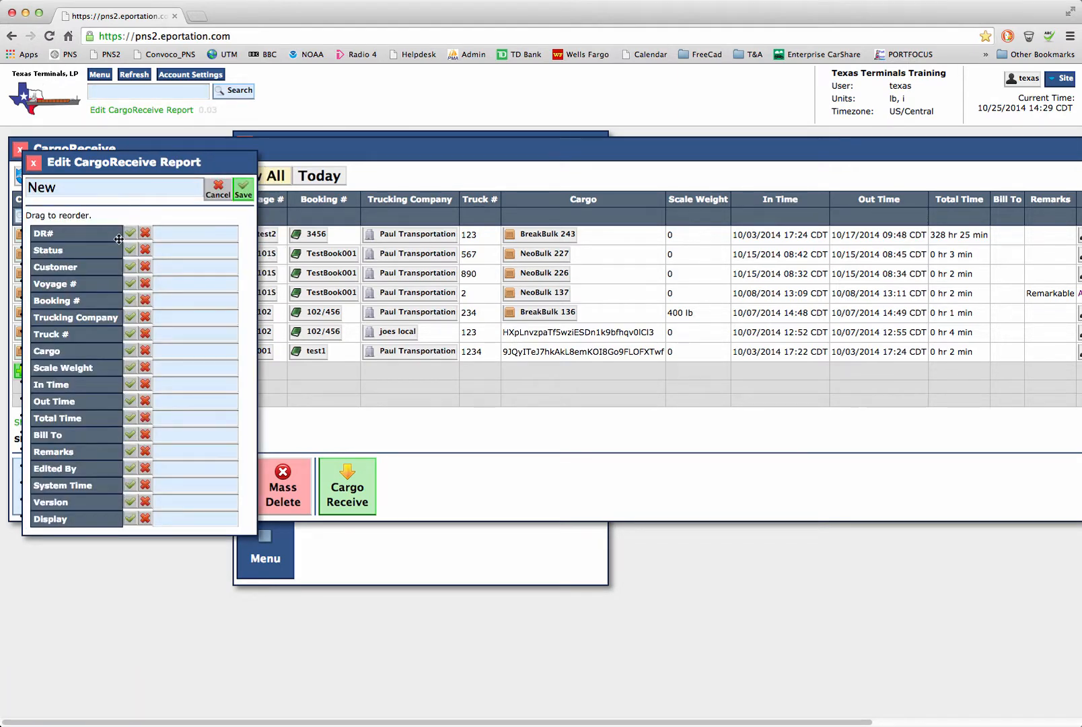
pyautogui.click(129, 250)
pyautogui.click(131, 266)
pyautogui.click(130, 283)
pyautogui.click(130, 300)
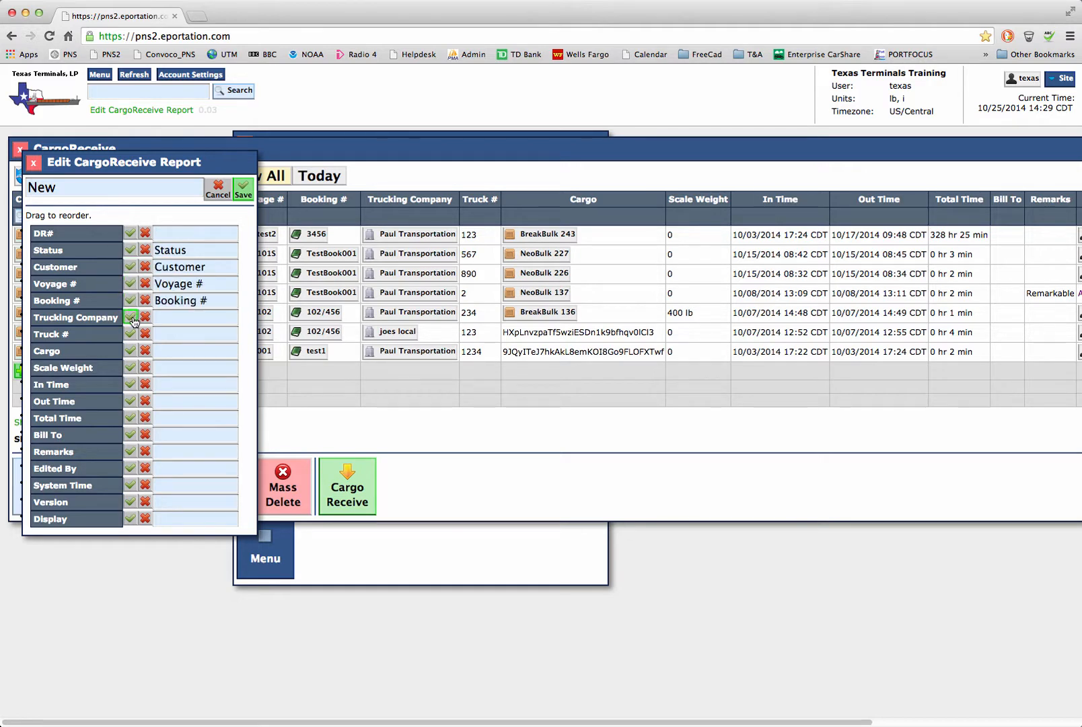
pyautogui.click(132, 319)
# Step: Name the new CargoReceive report Gate Short and save it
pyautogui.moveTo(123, 192); pyautogui.dragTo(15, 177)
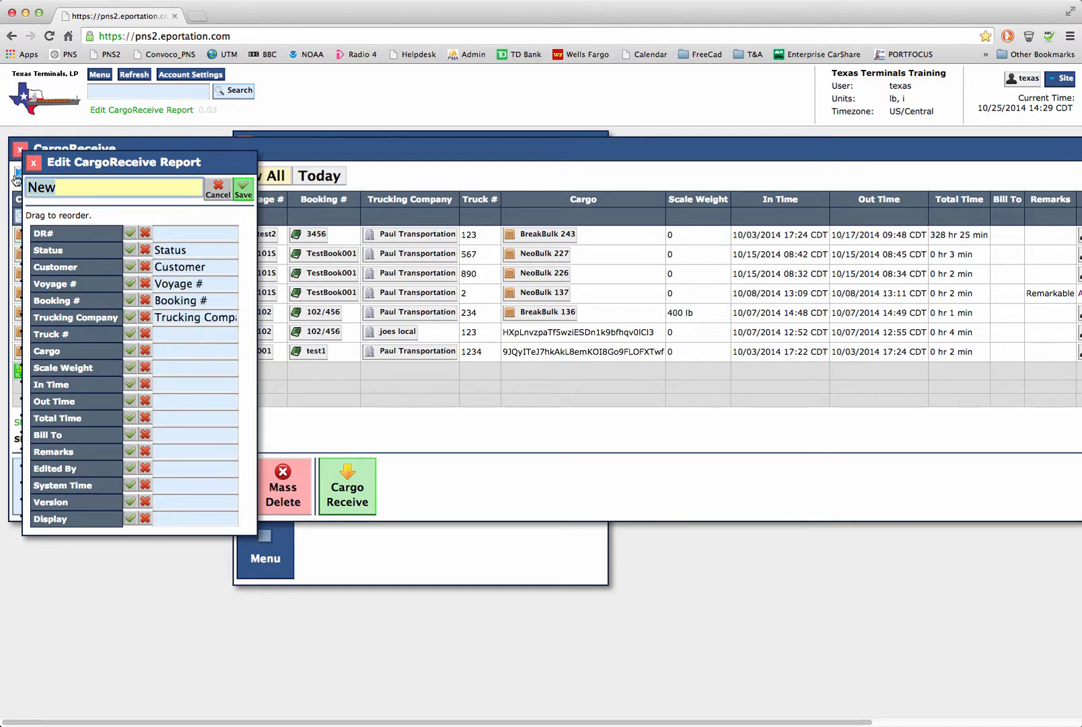
pyautogui.write('GAte Short')
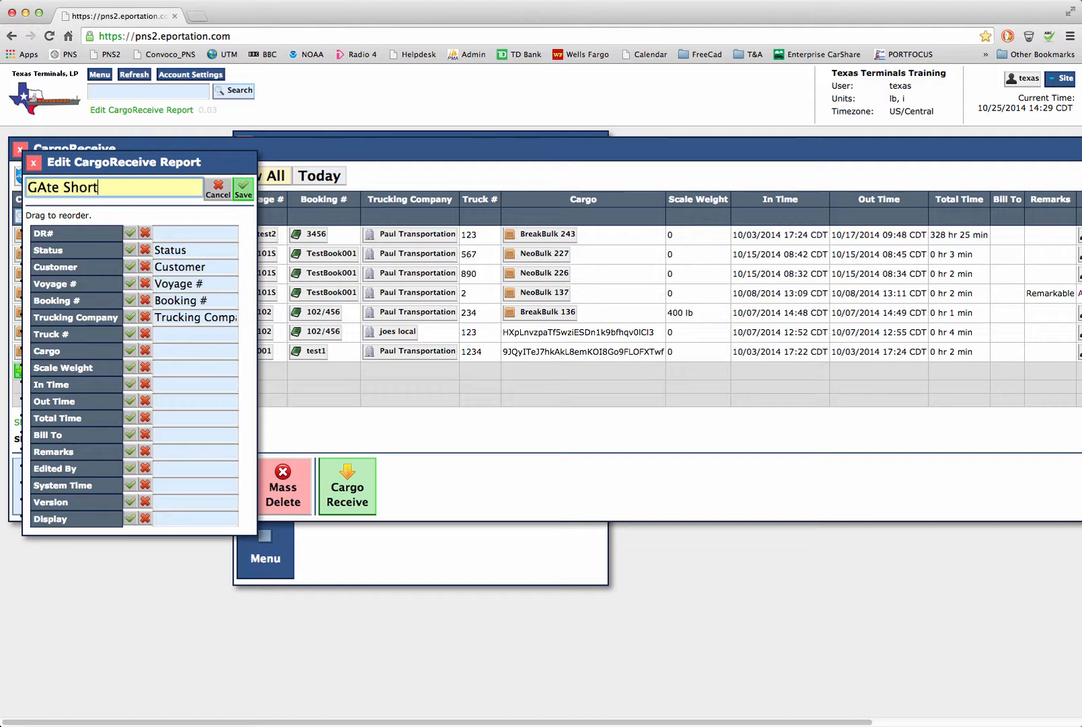
pyautogui.click(45, 186)
pyautogui.press('BackSpace')
pyautogui.write('a')
pyautogui.click(242, 189)
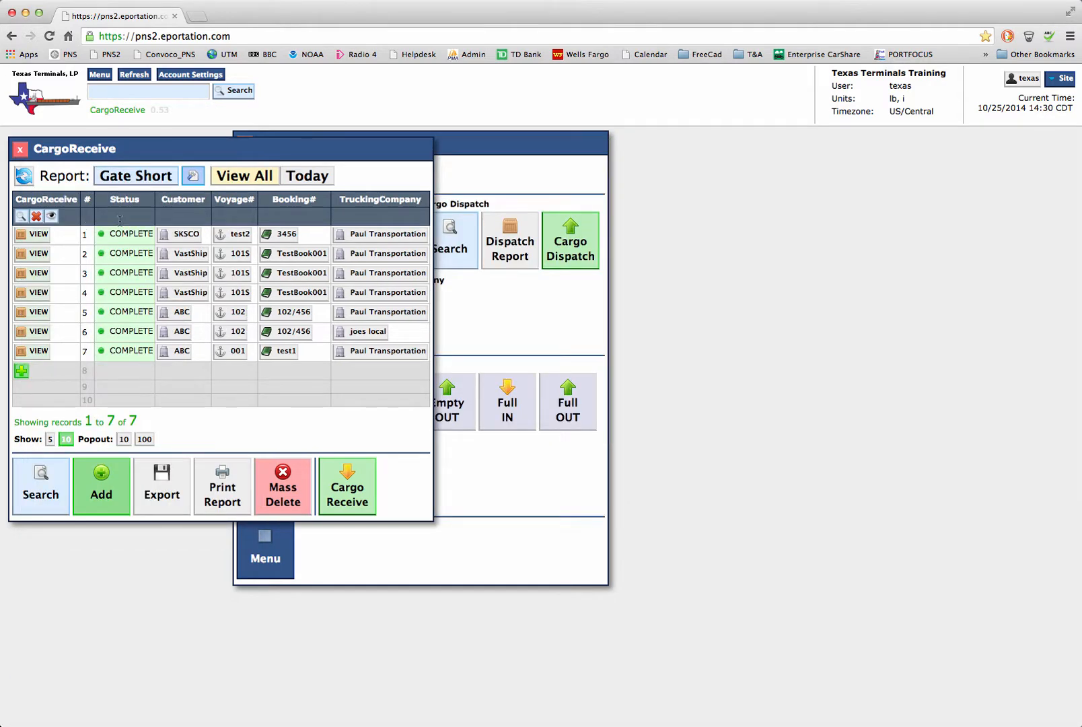
# Step: Delete the Gate Short report from the CargoReceive reports and confirm its removal
pyautogui.click(134, 179)
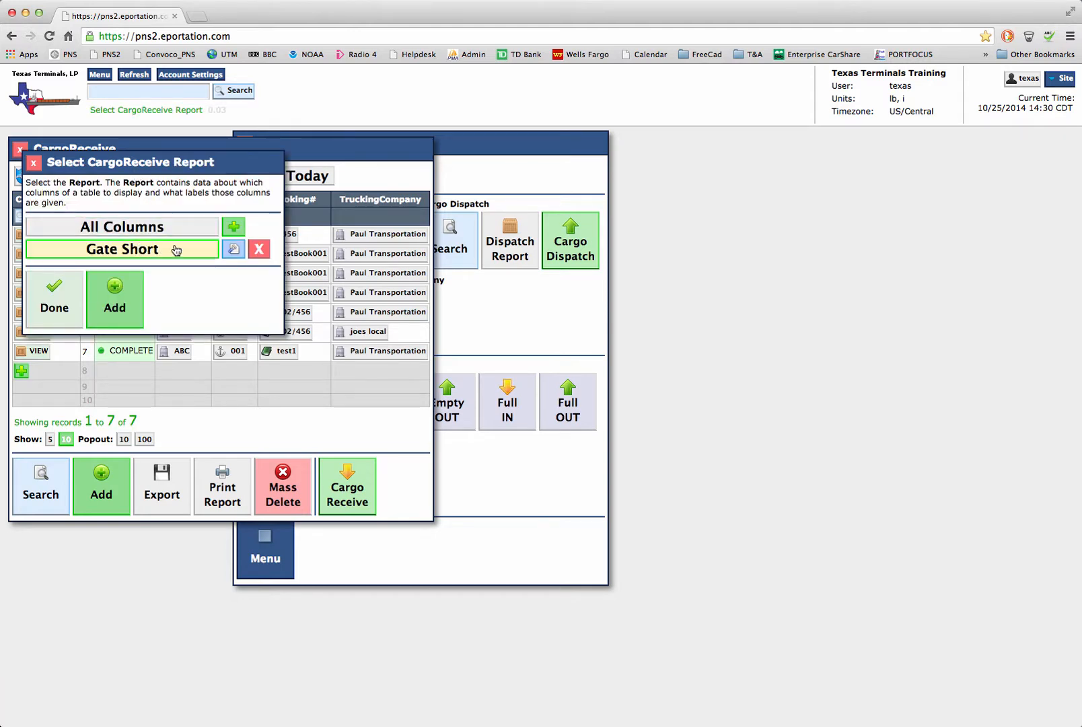
pyautogui.click(259, 252)
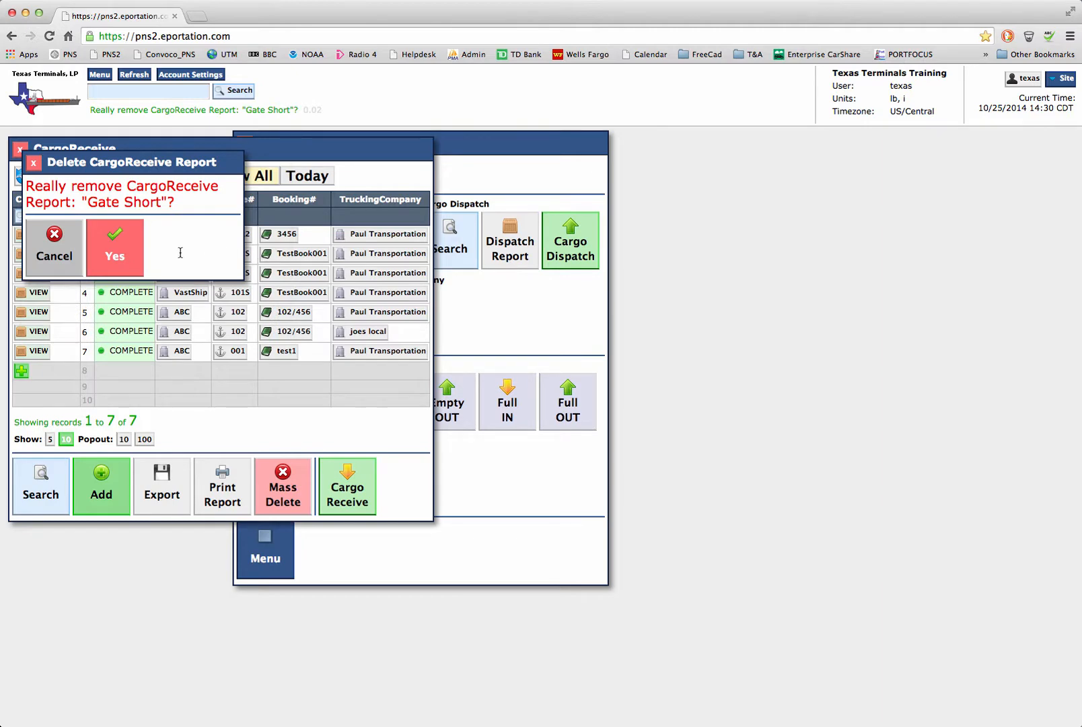
pyautogui.click(122, 248)
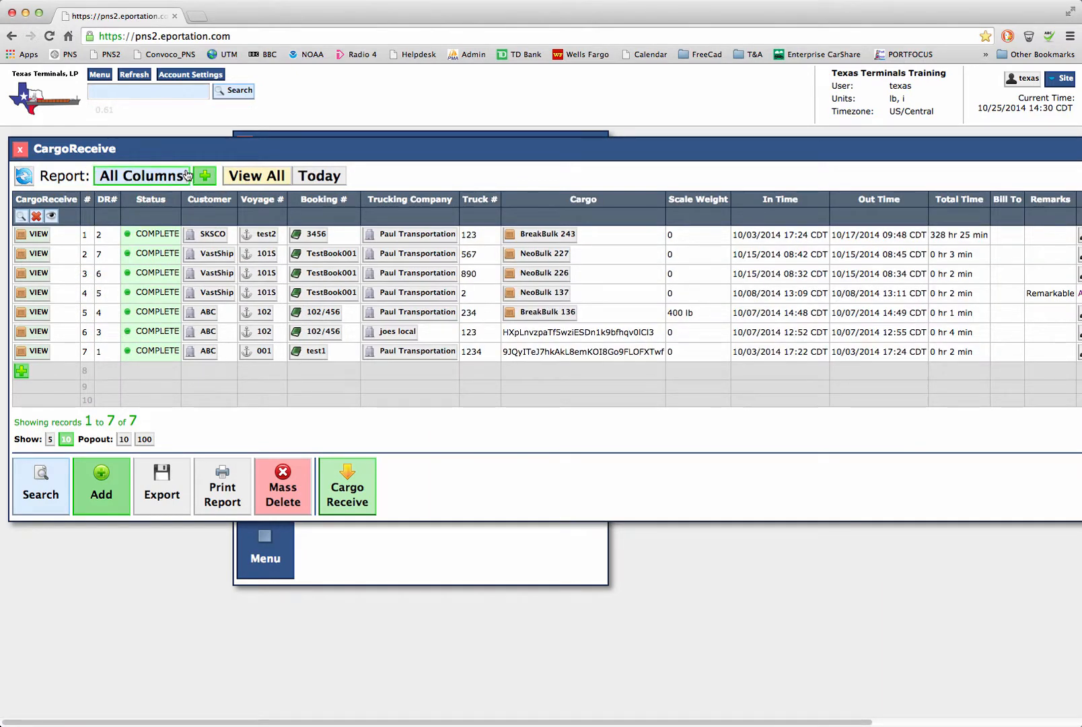
# Step: Close the CargoReceive list and the Gate Menu, and open the main menu
pyautogui.click(19, 150)
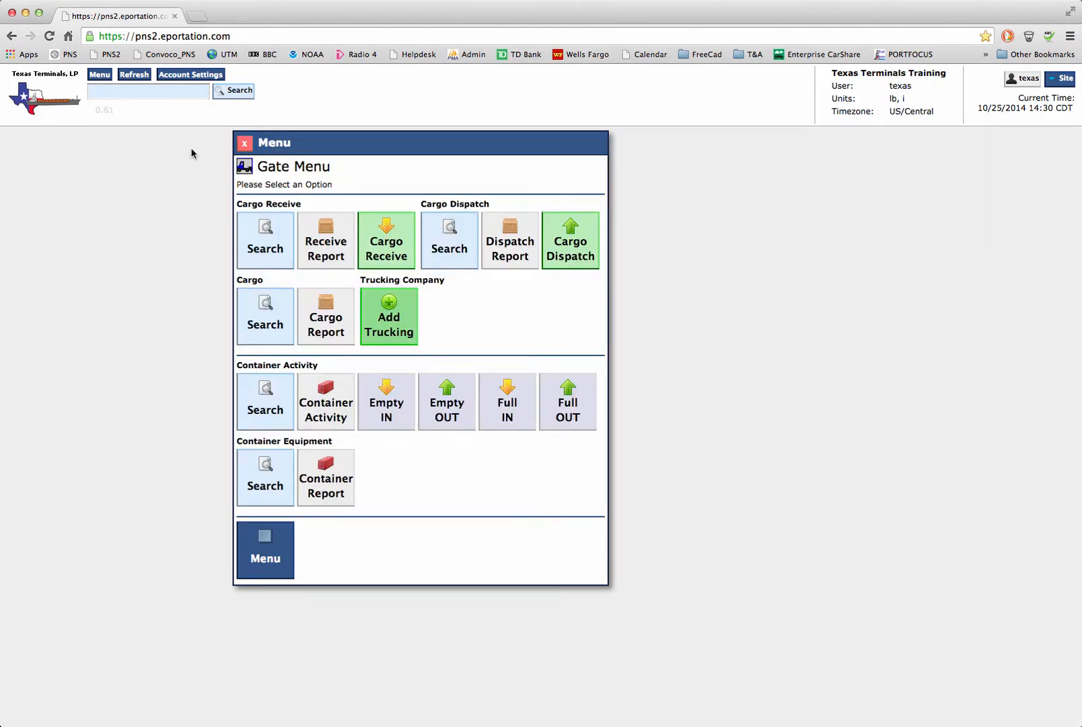
pyautogui.click(243, 143)
pyautogui.click(101, 77)
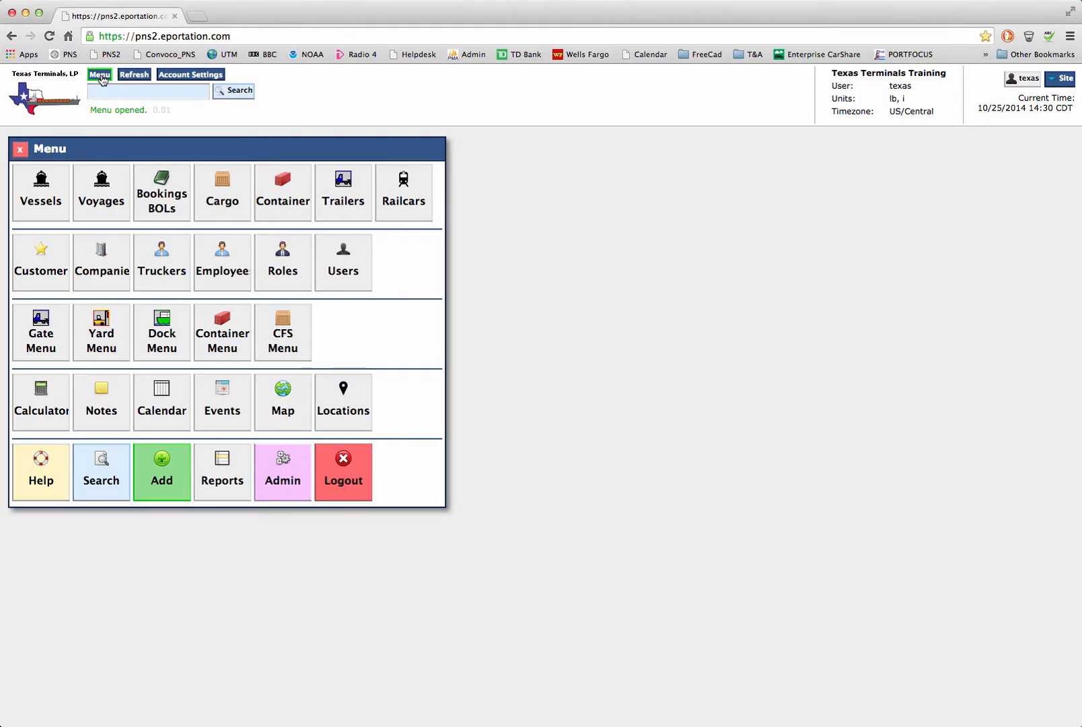